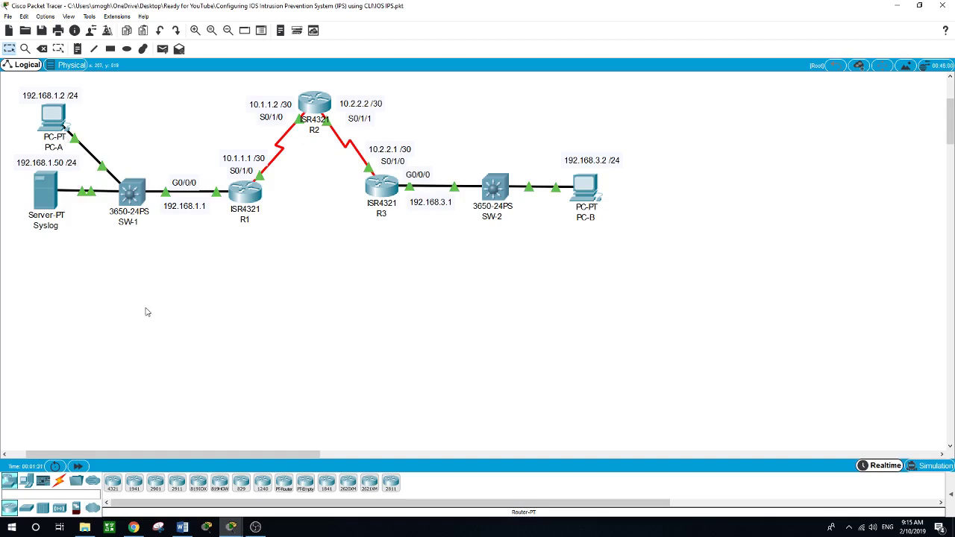
From PC-B's command prompt, ping PC-A at 192.168.1.2 and check that 3 of 4 replies return
left_click(584, 186)
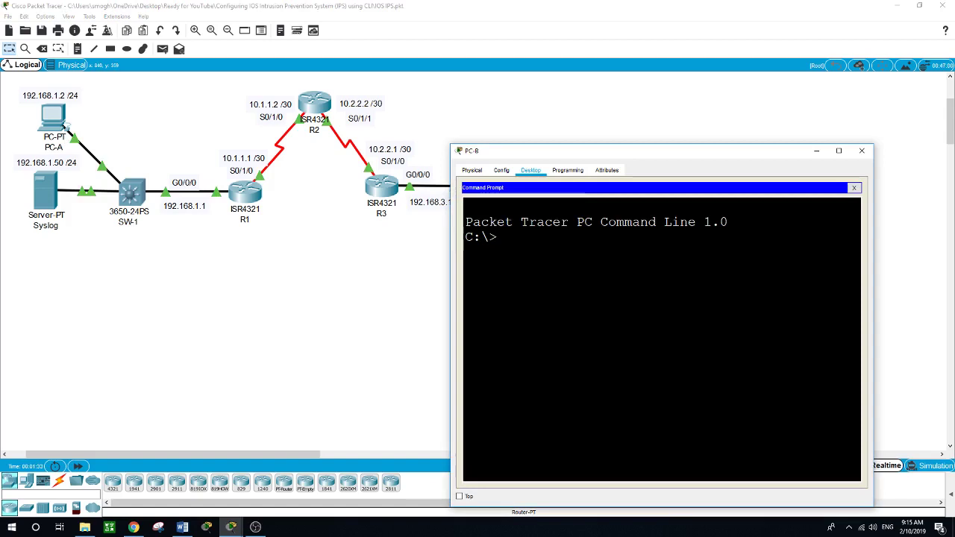
type("ping ")
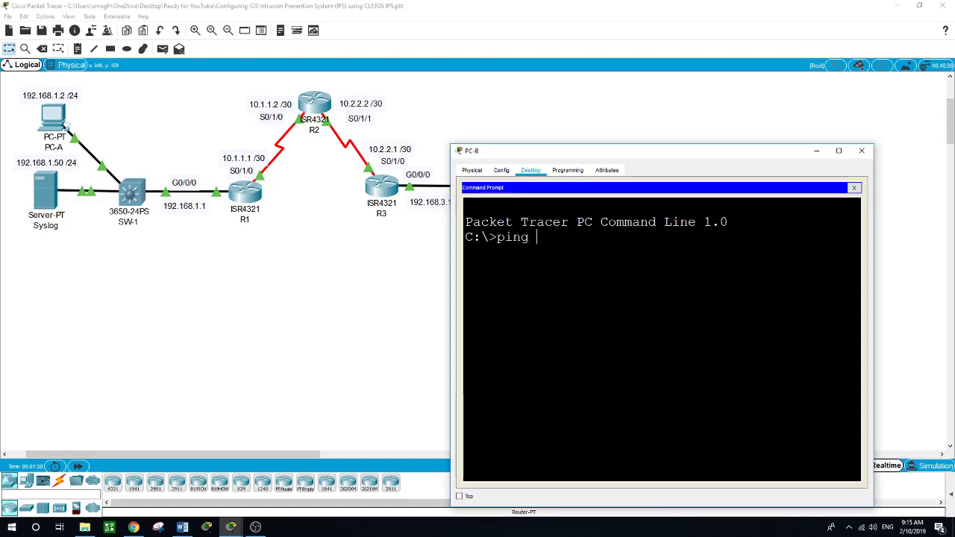
type("192.168.1.2")
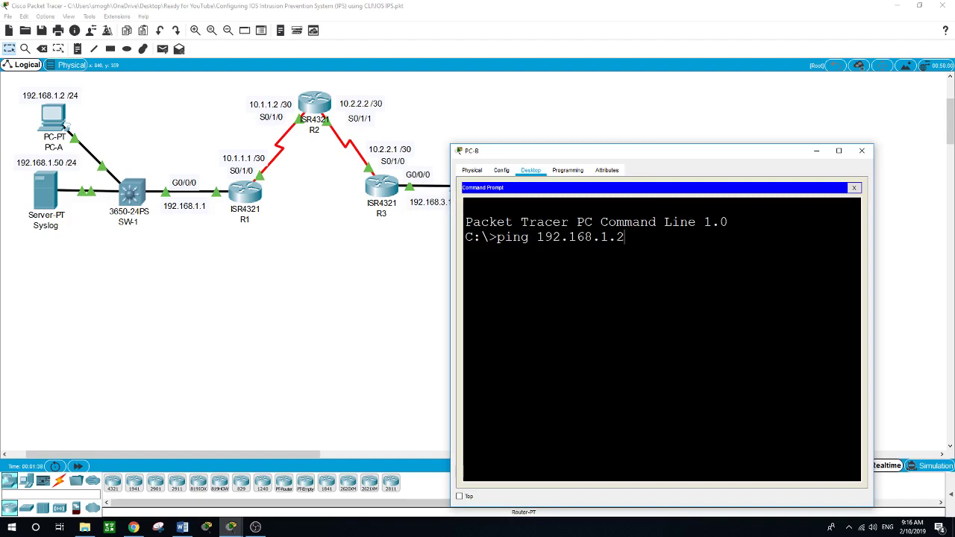
key("Return")
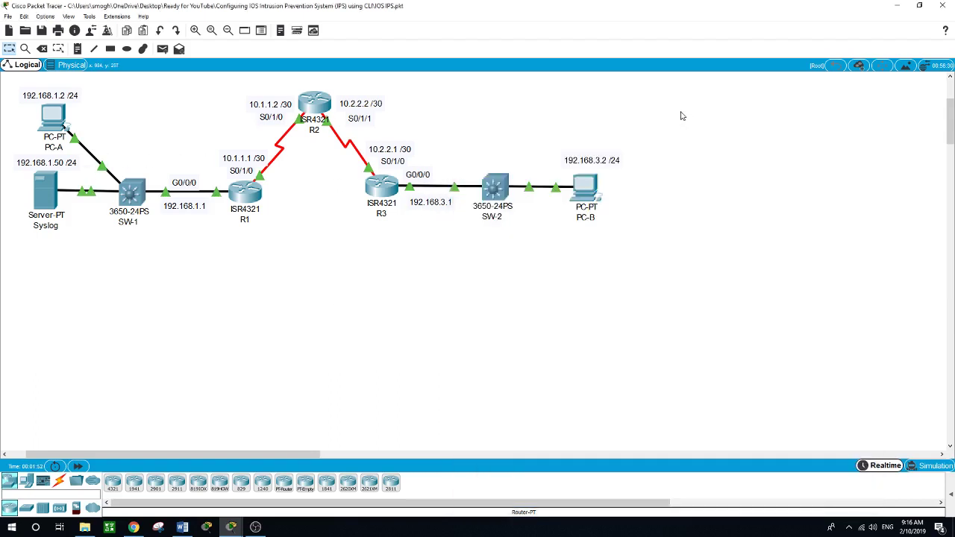
left_click(705, 125)
Enter privileged EXEC mode on R1 with enable
left_click(250, 197)
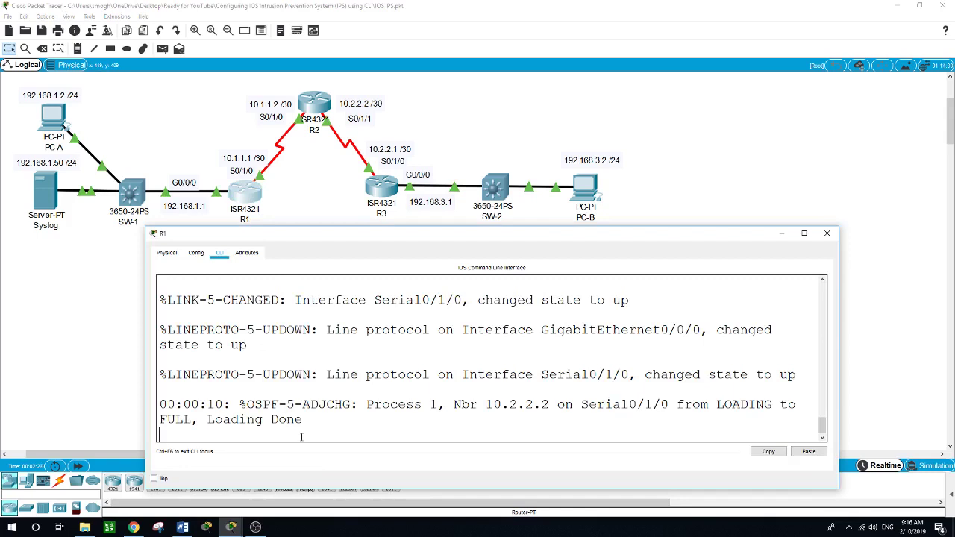
key("Return")
type("en")
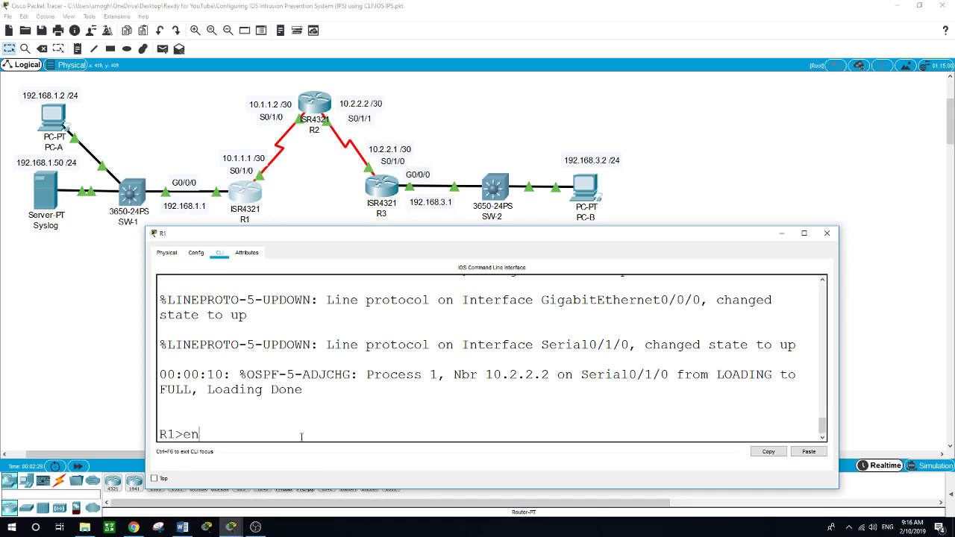
key("Return")
Create the ipsdir directory with mkdir ipsdir and spot it in the show flash listing
type("mddir")
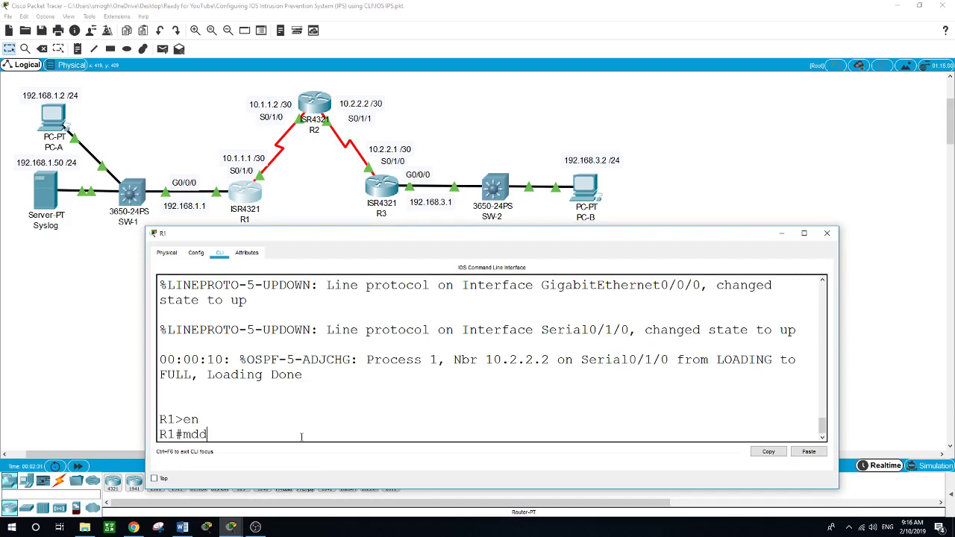
key("BackSpace")
key("BackSpace")
key("BackSpace")
key("BackSpace")
type("kdir ipsdir")
key("Return")
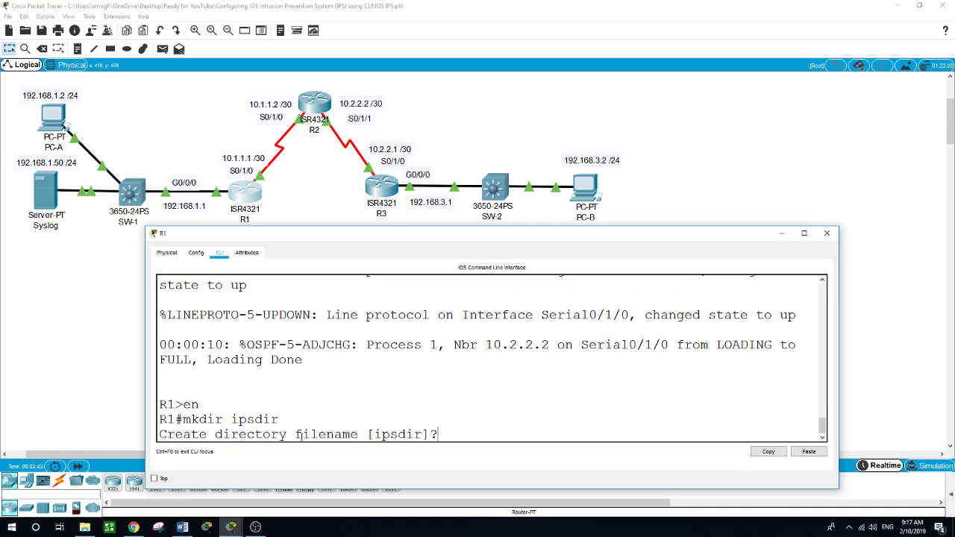
key("Return")
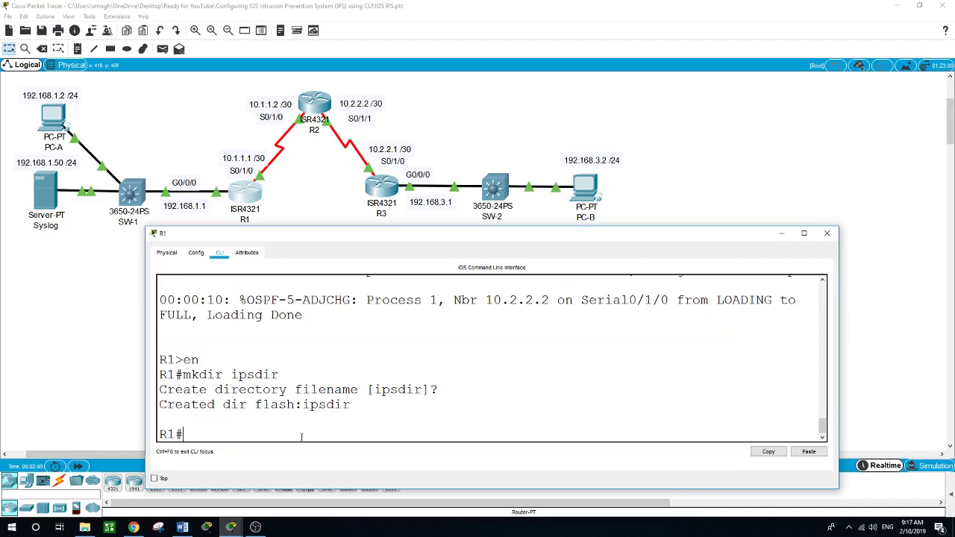
type("show flash")
key("Return")
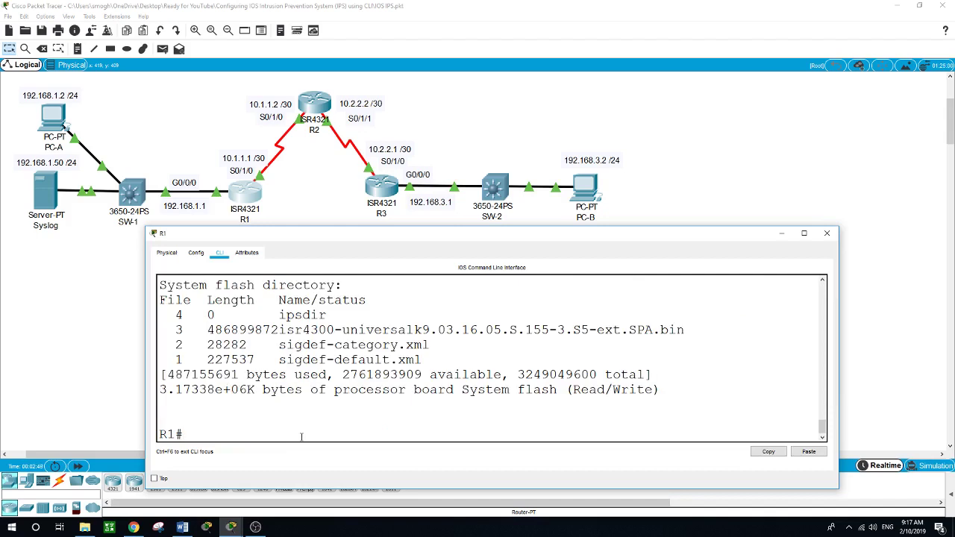
left_click_drag(326, 315, 173, 315)
Set the IPS config location to flash:ipsdir with ip ips config location
left_click(223, 424)
type("conf t")
key("Return")
type("ip ips")
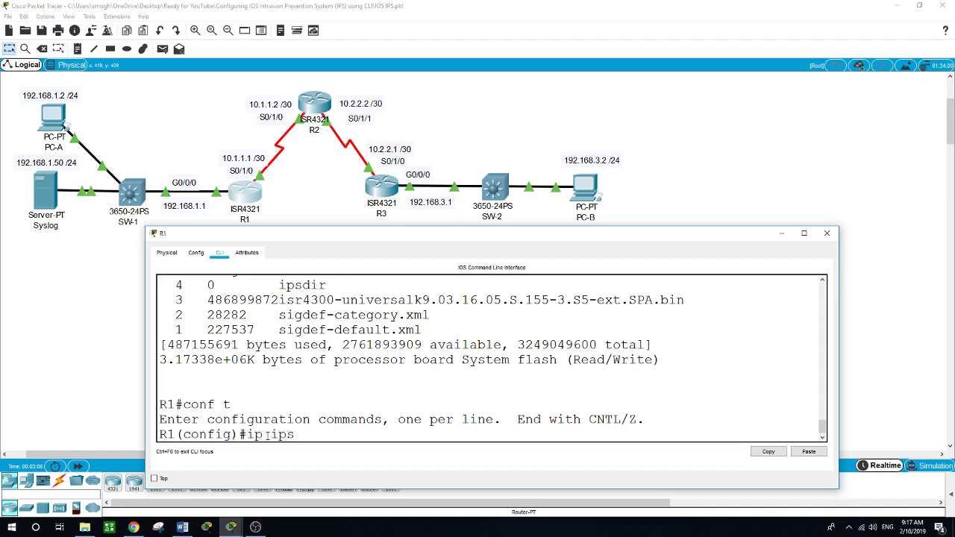
type(" ?")
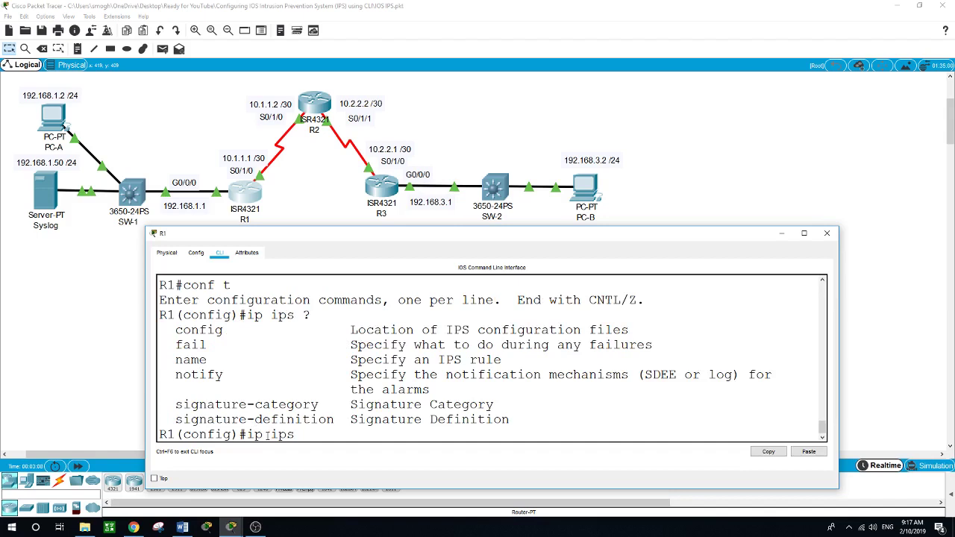
type("conf")
key("Tab")
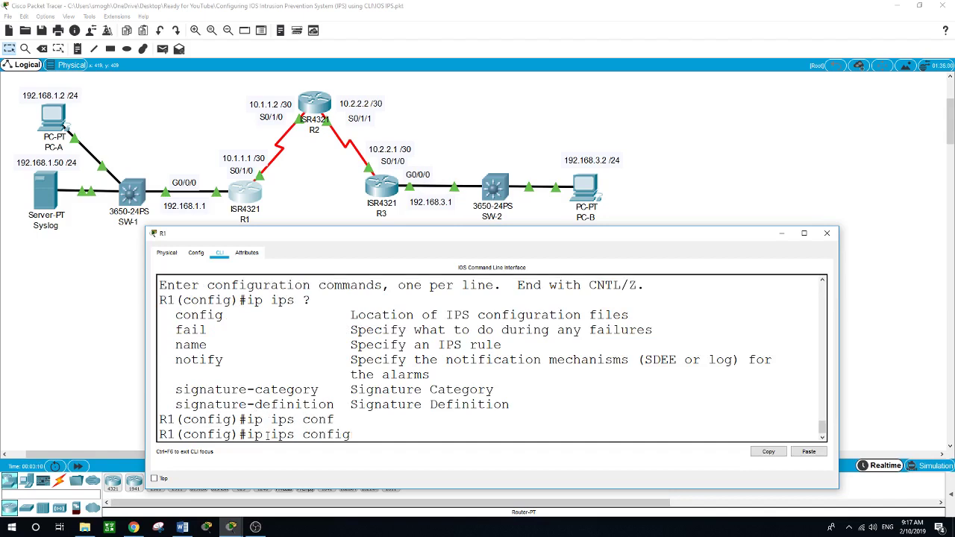
type("?")
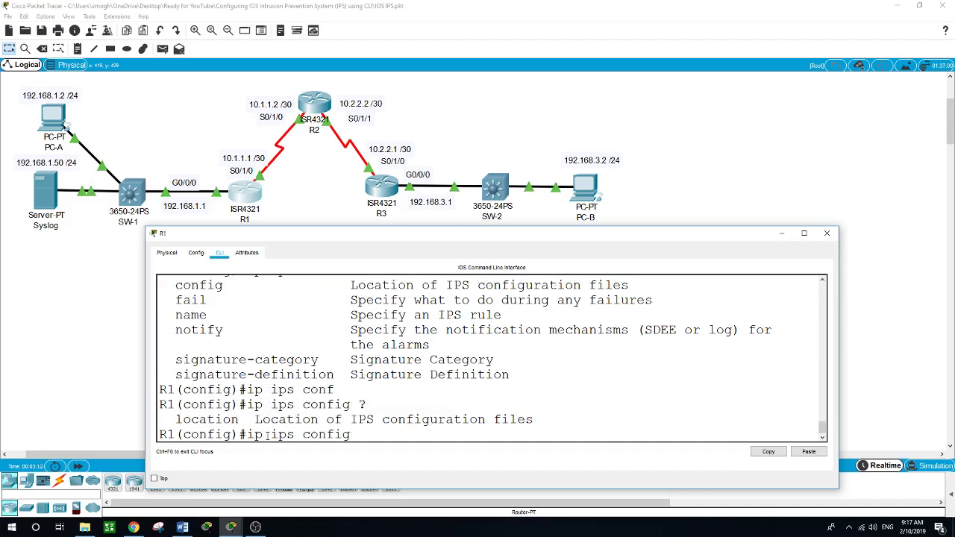
type("loc")
key("Tab")
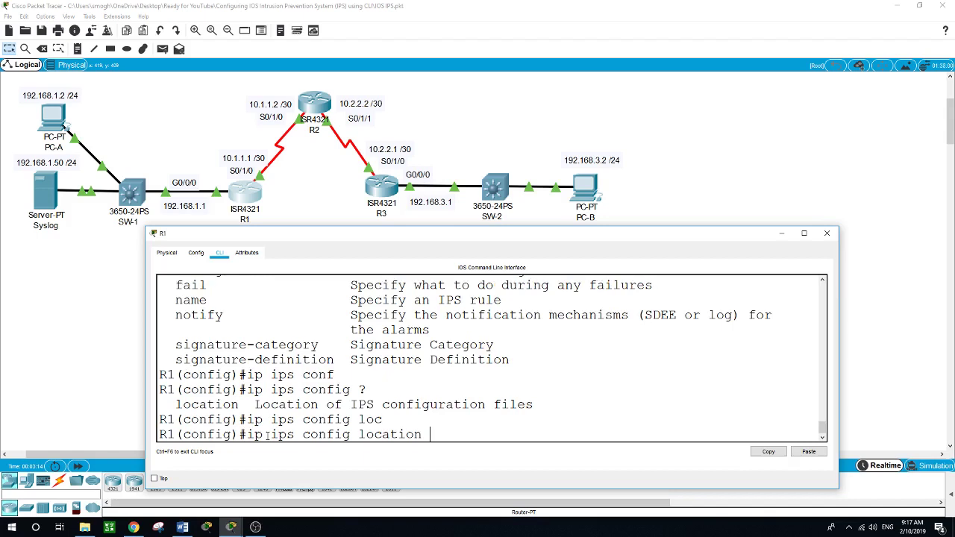
type("?")
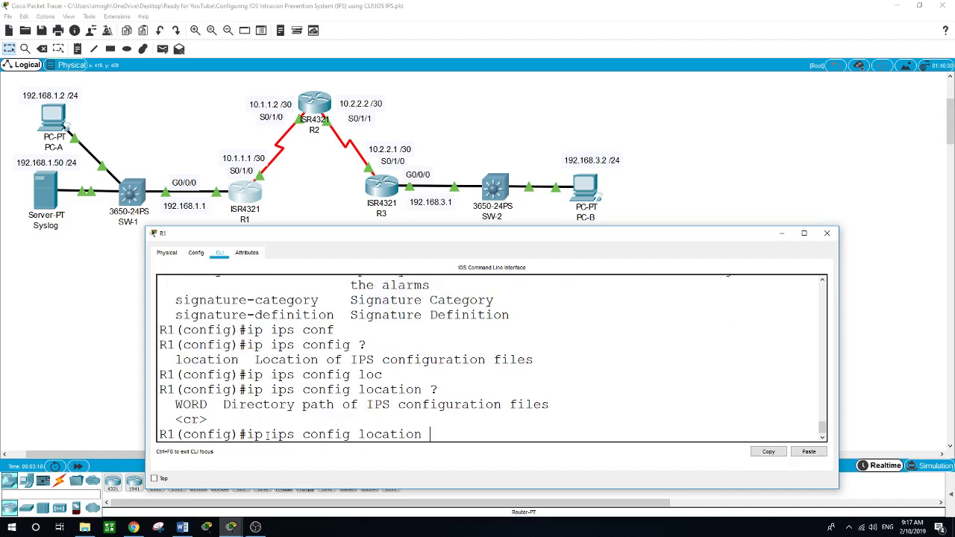
type("flash:ipsdir")
key("Return")
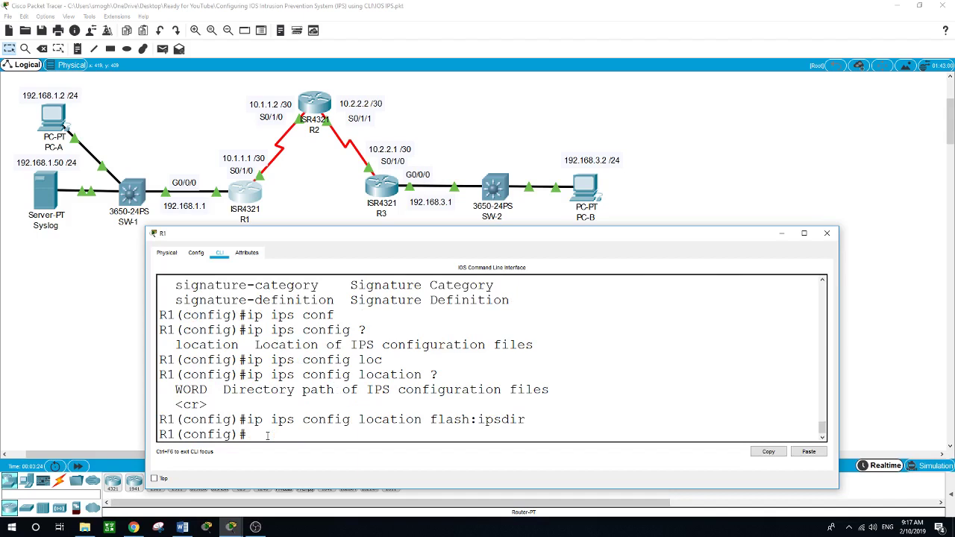
Exit configuration mode and run show flash: to find the sigdef files in ipsdir
type("exit")
key("Return")
type("sh")
key("BackSpace")
key("BackSpace")
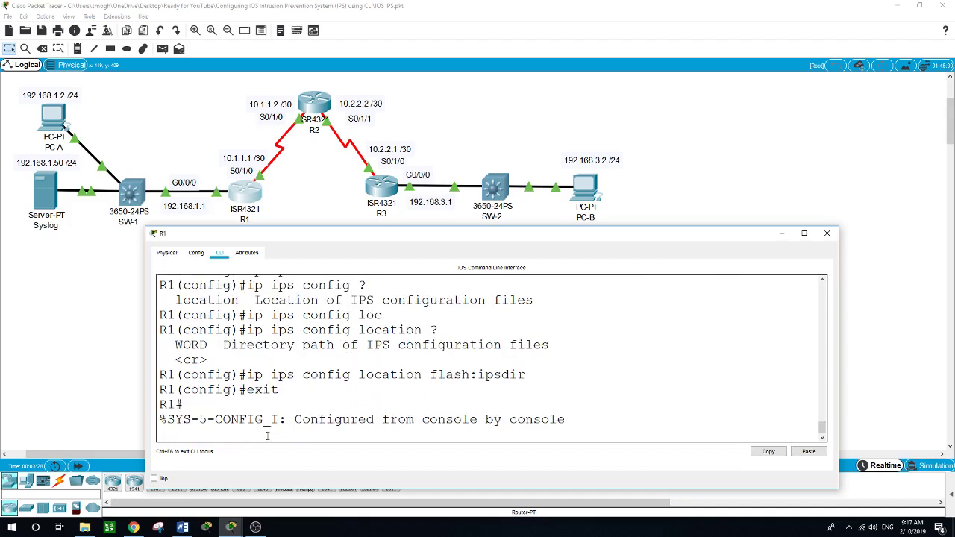
key("Return")
type("show flash:")
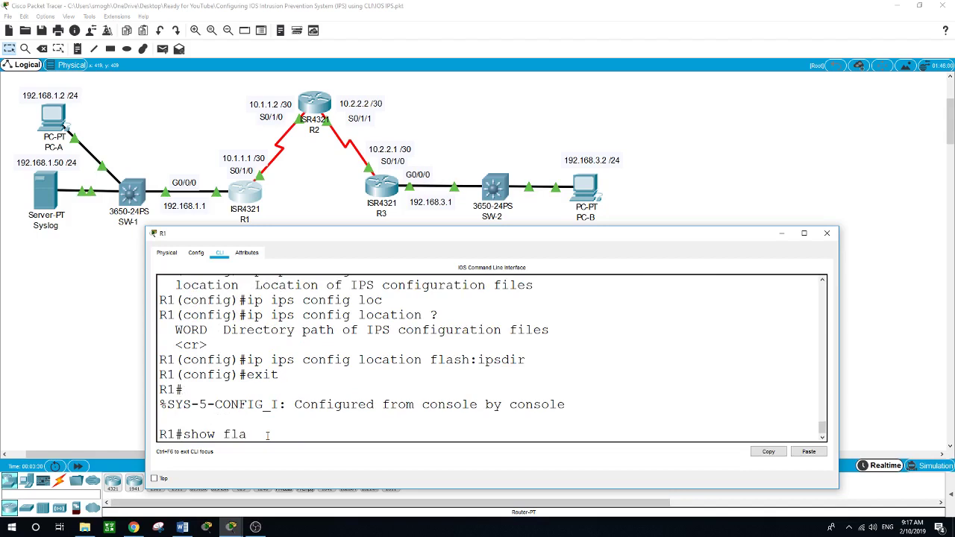
key("Return")
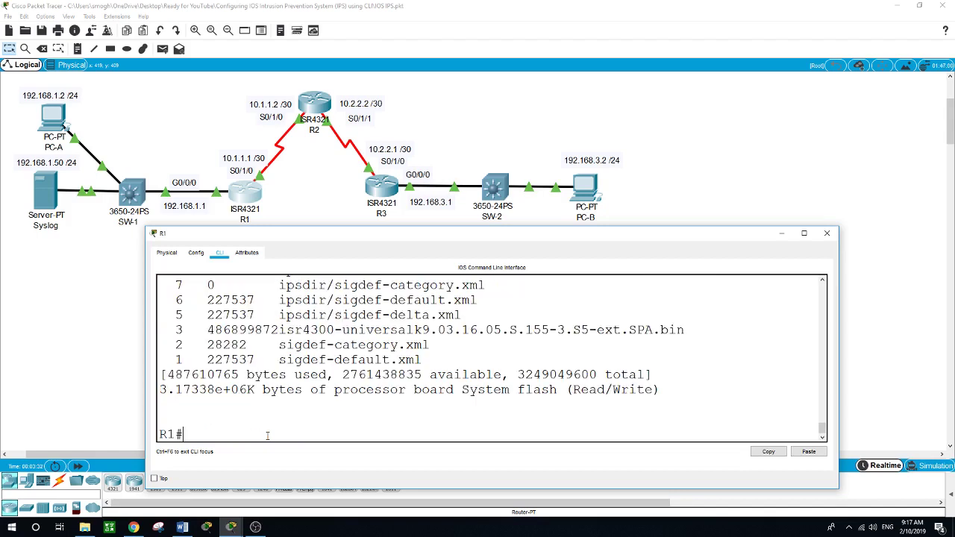
scroll(284, 300, "up", 1)
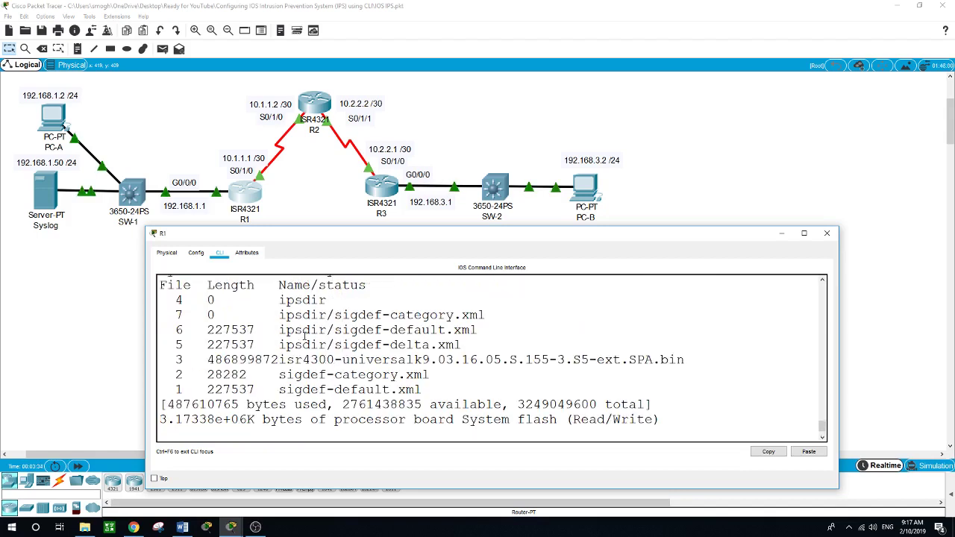
left_click_drag(279, 300, 432, 333)
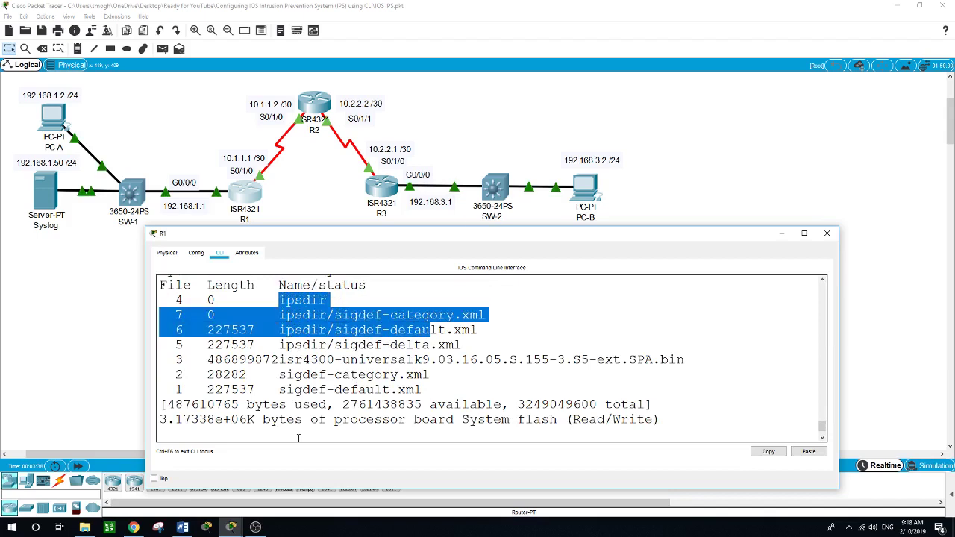
Create the IPS rule iosips with ip ips name iosips, then close R1's window
left_click(321, 420)
scroll(321, 419, "down", 1)
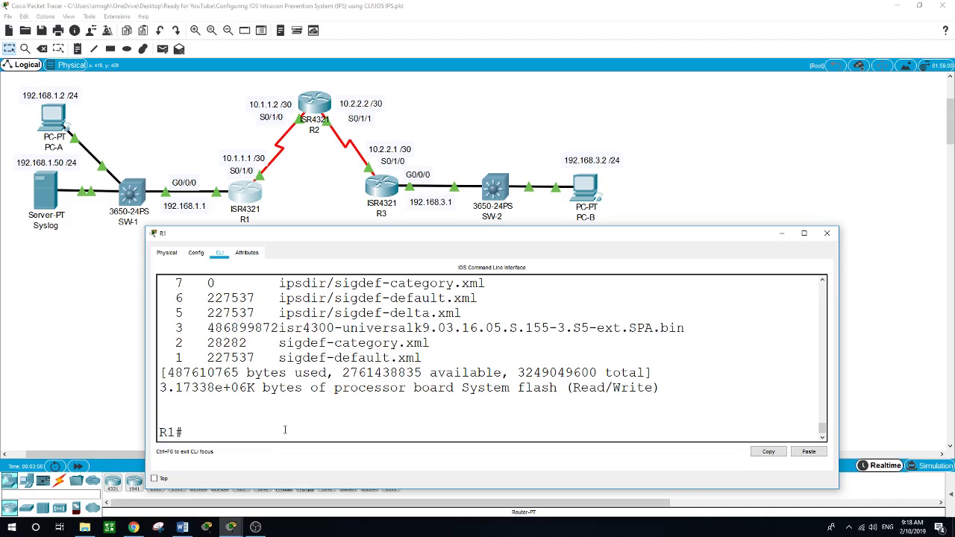
type("conf t")
key("Return")
type("ip")
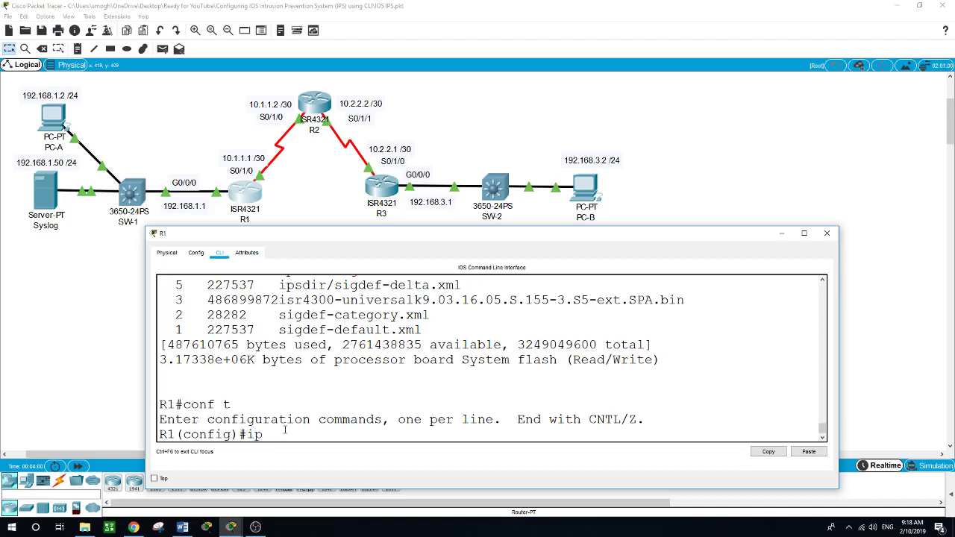
type(" ips ?name ")
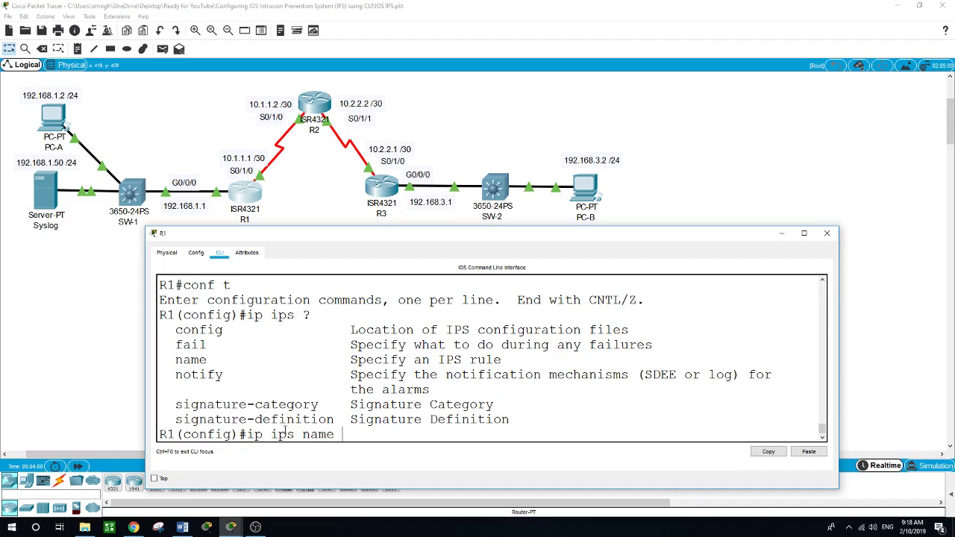
type("iosips")
key("Return")
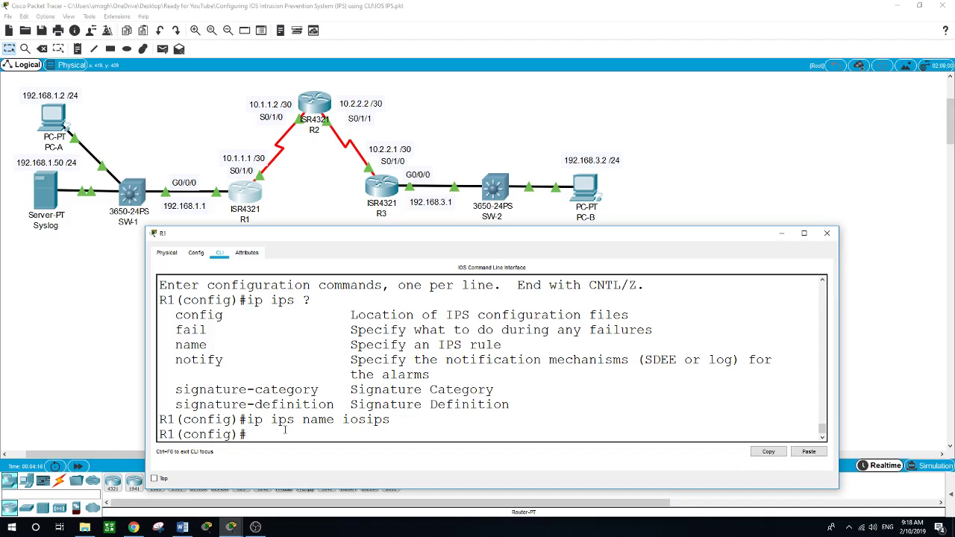
left_click(668, 155)
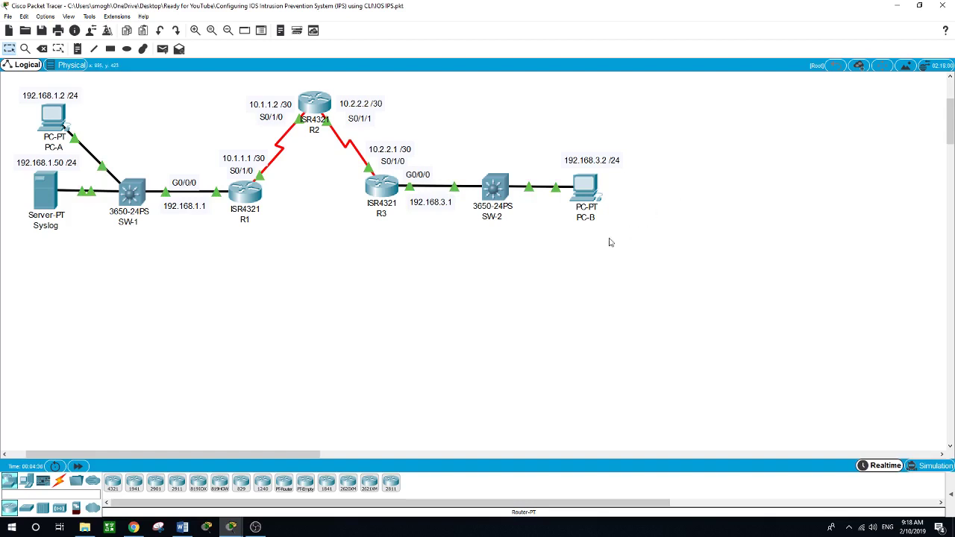
On R1's CLI, enter ip ips notify log to send IPS notifications to the log
left_click(245, 195)
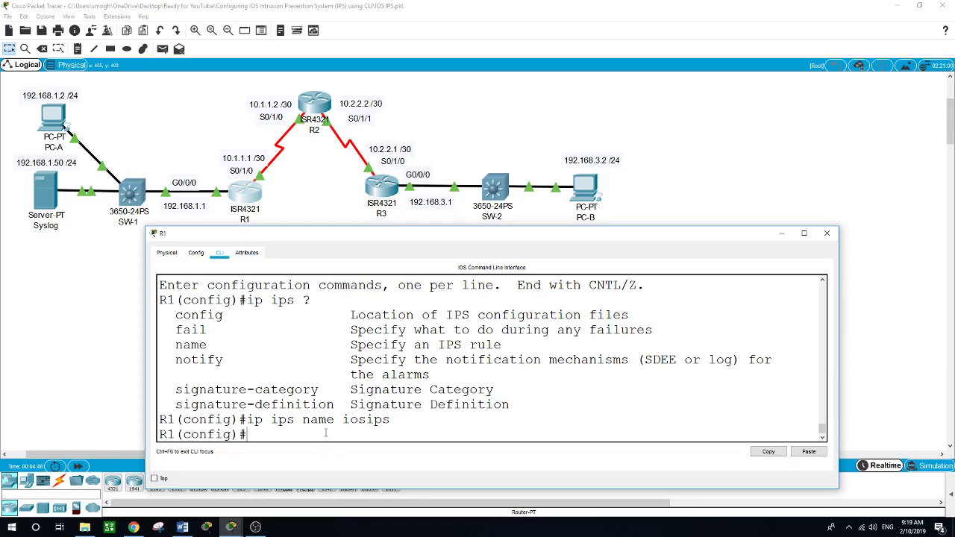
type("ip ips ?")
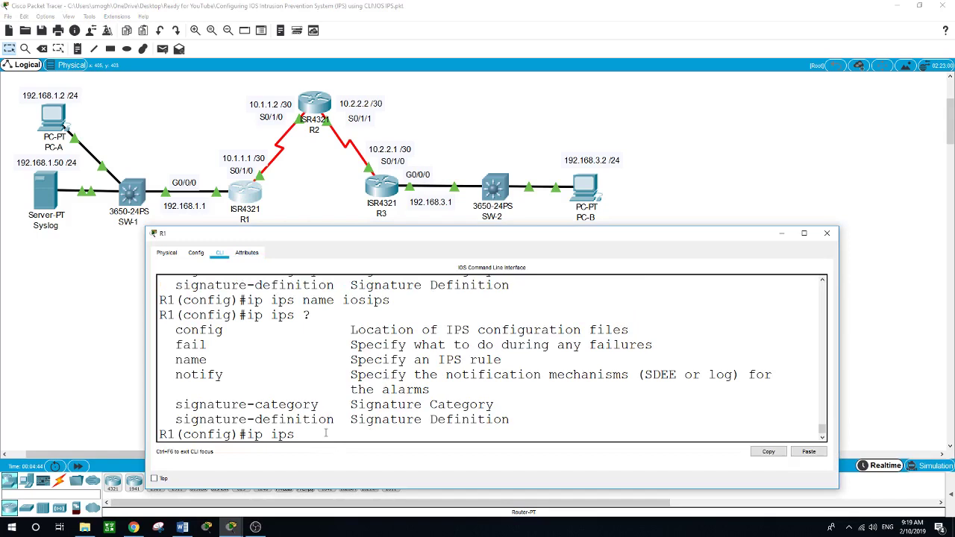
type("not")
key("Tab")
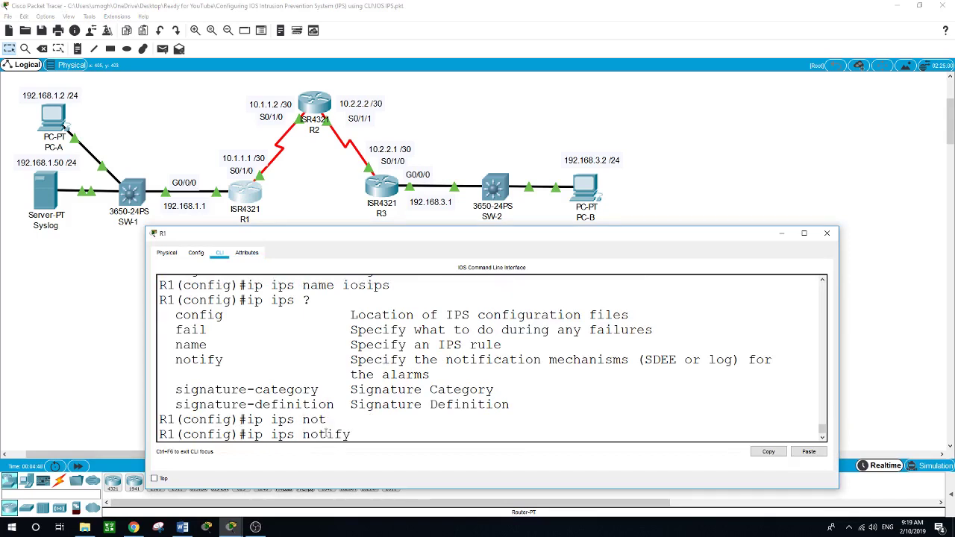
type("log")
key("Return")
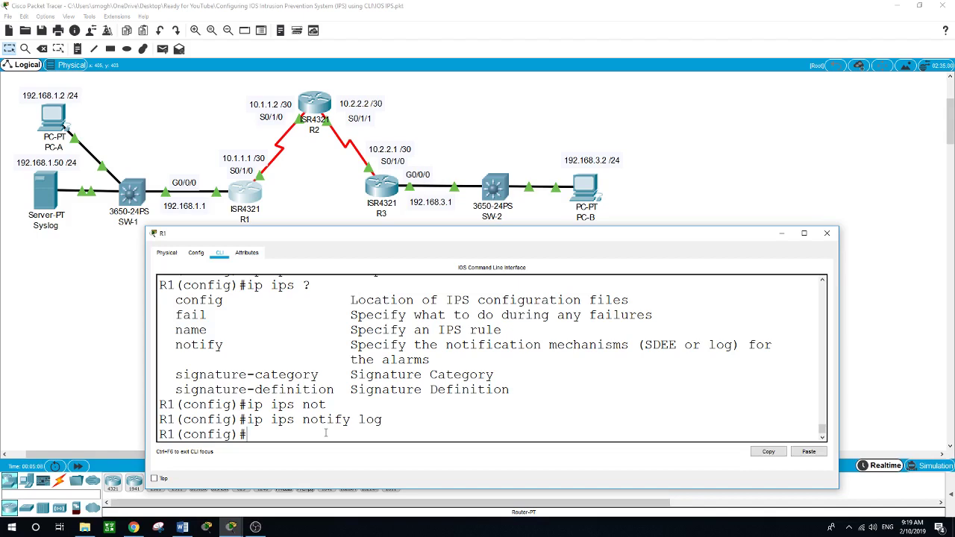
Enter service timestamps log datetime msec on R1
type("seriv")
key("BackSpace")
key("BackSpace")
type("ve")
key("Tab")
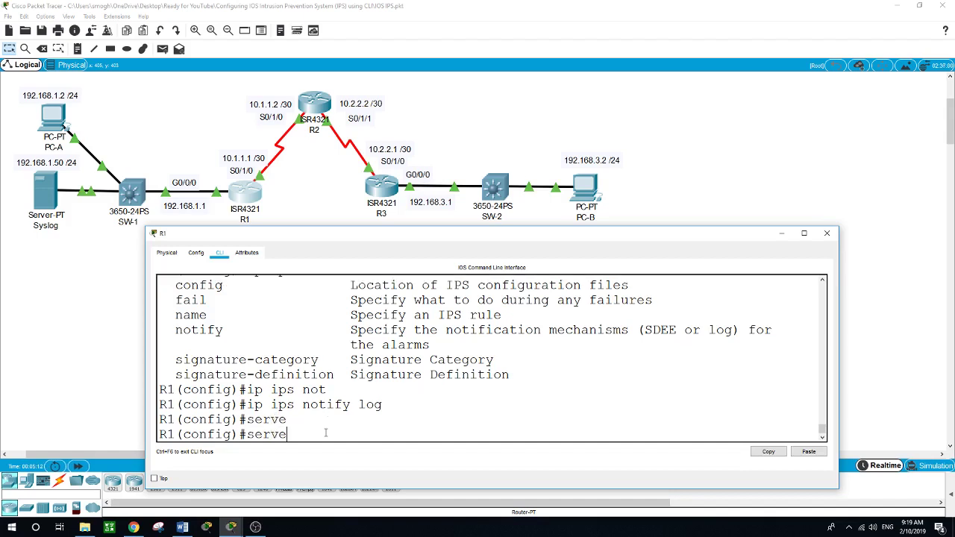
key("BackSpace")
type("i")
key("Tab")
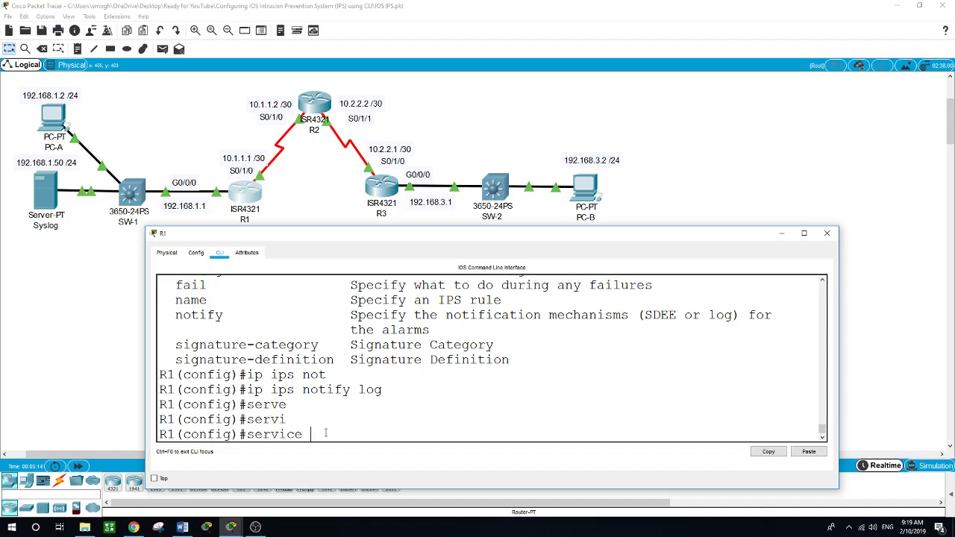
type("?time")
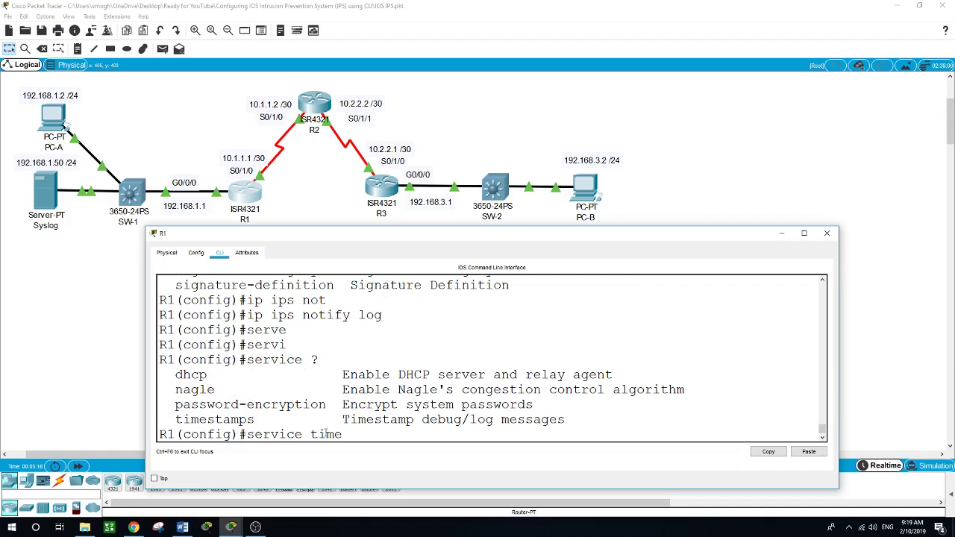
key("Tab")
type("log")
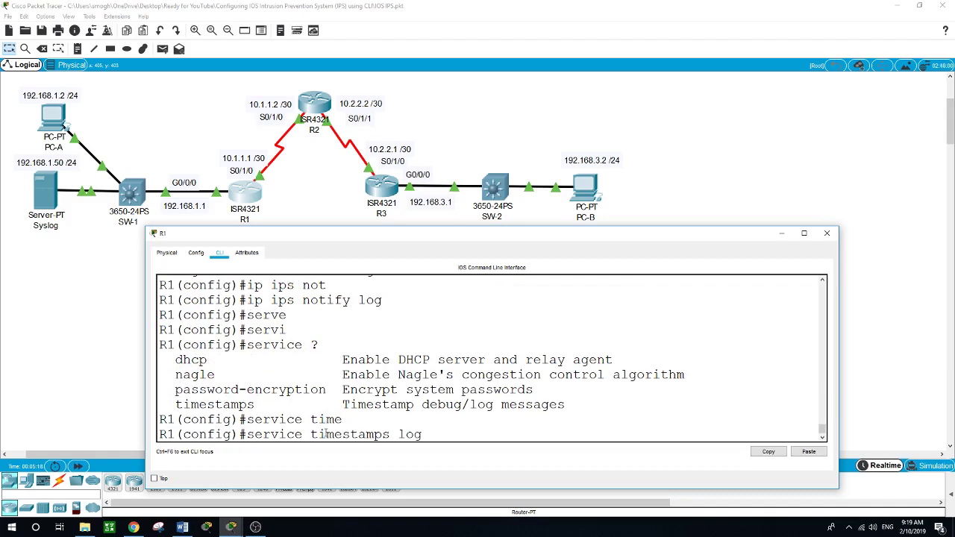
type("?d")
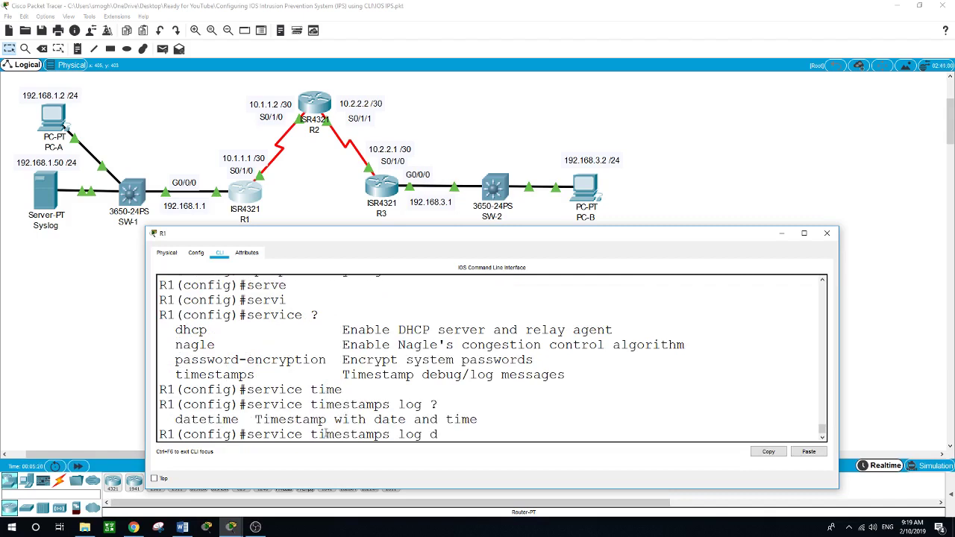
type("a")
key("Tab")
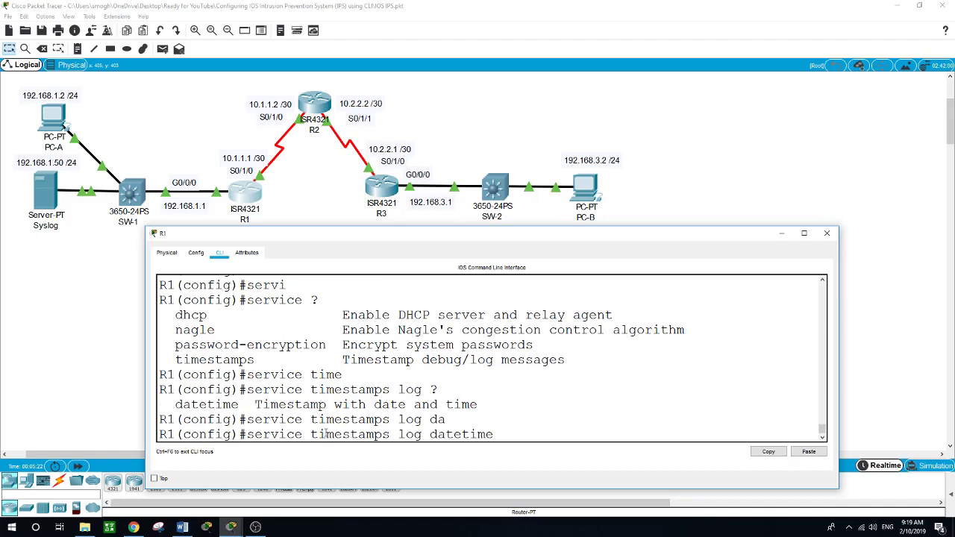
type("?msec")
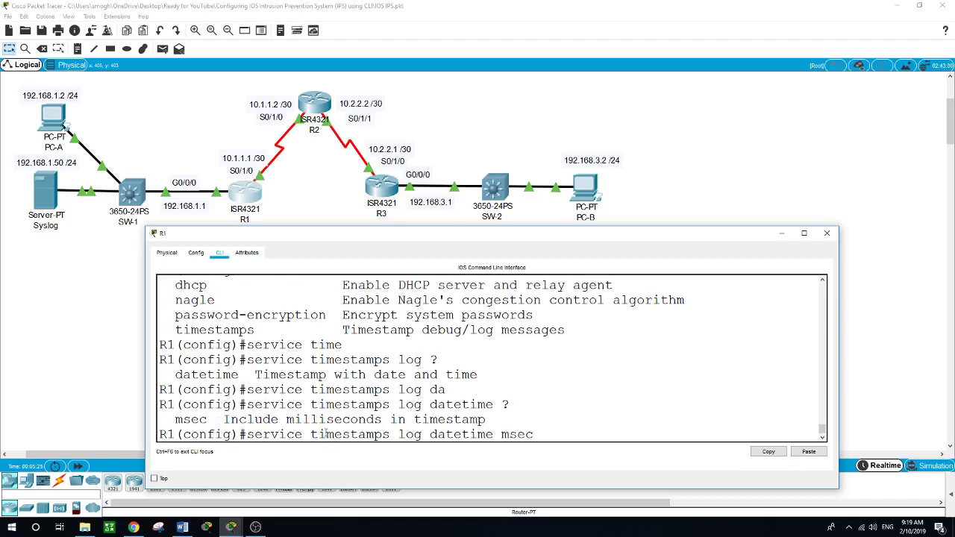
key("Return")
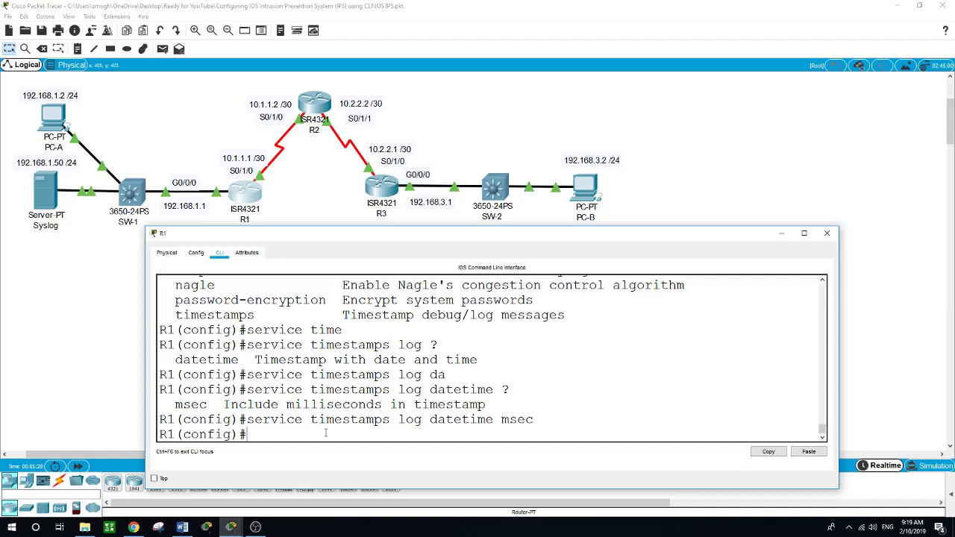
Exit global configuration mode back to the R1# prompt
type("exit")
key("Return")
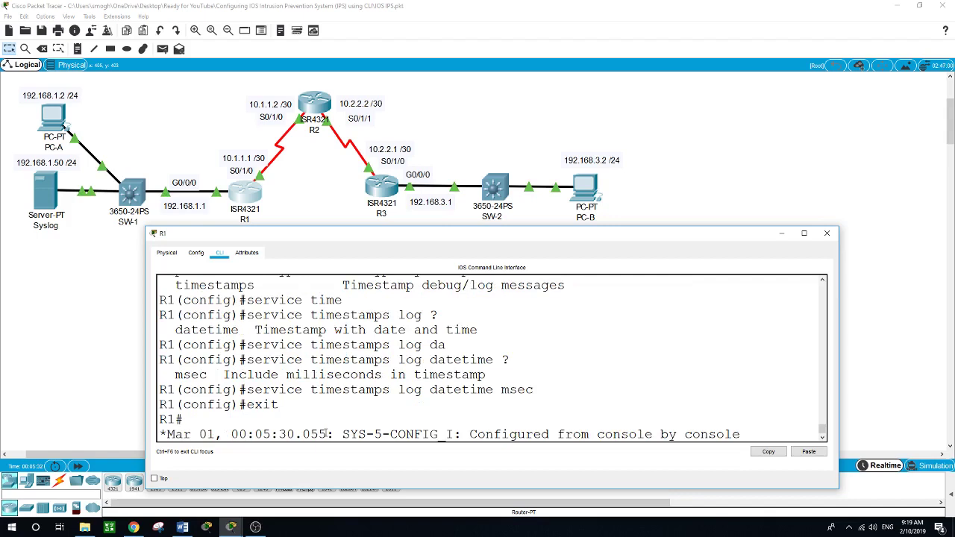
key("Return")
Set R1's clock to 9:20:00 Feb 10 2019, fixing the 'Fab' typo, and check it with show clock
type("clo")
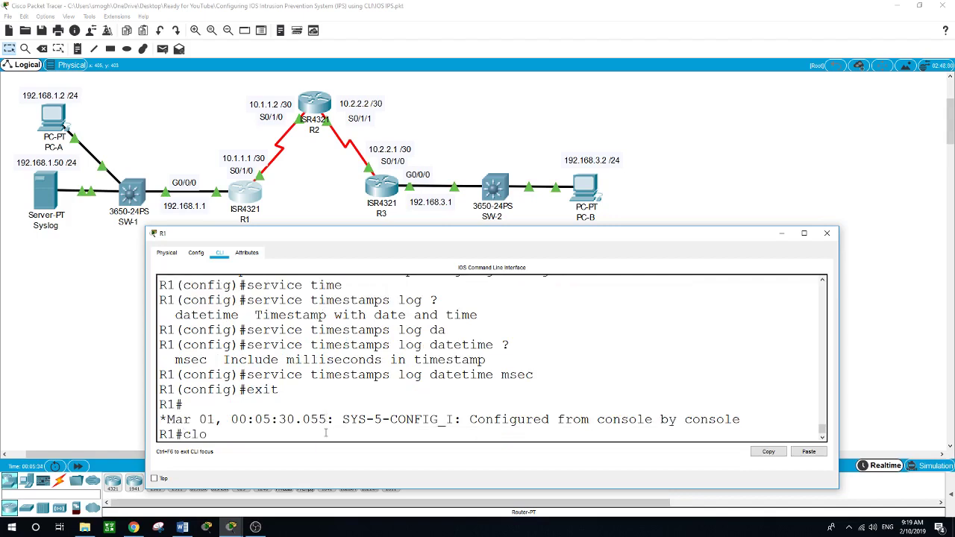
type("ck set ?")
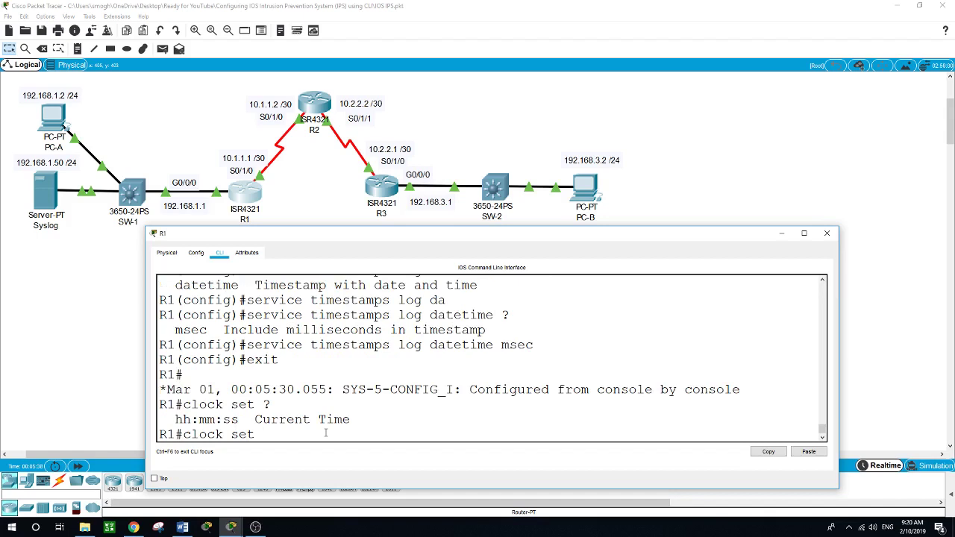
type("9:20:00Fab 10 2019")
key("Return")
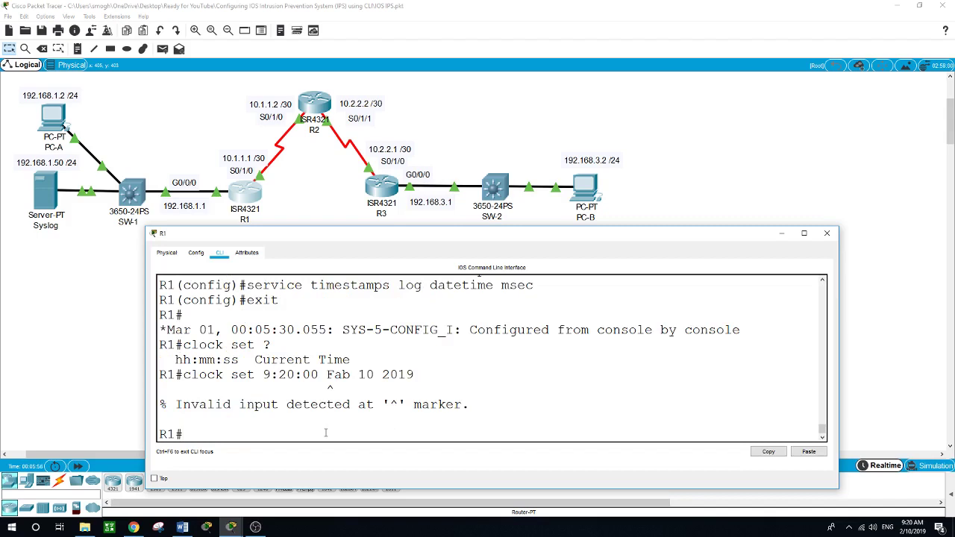
key("Up")
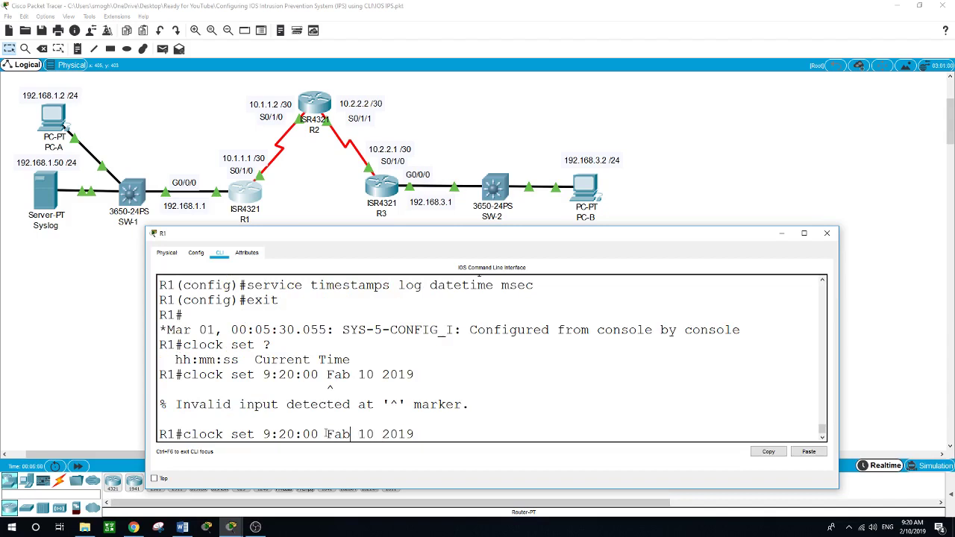
key("Left")
key("BackSpace")
type("e")
key("Return")
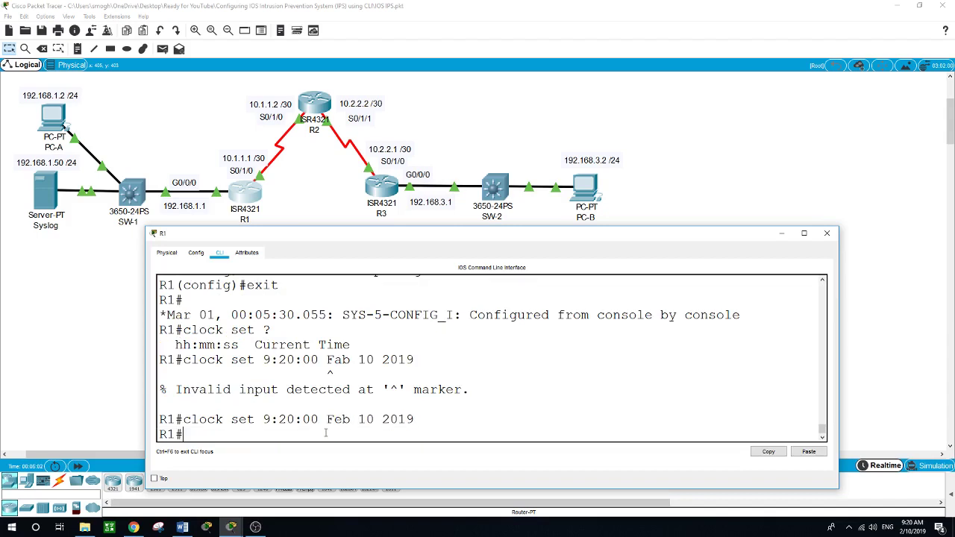
type("show clock")
key("Return")
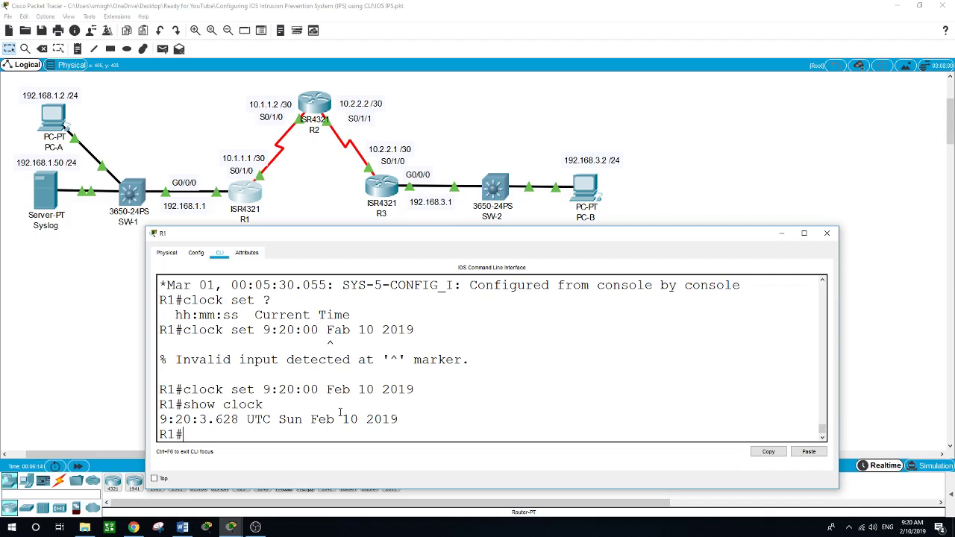
Enter logging host 192.168.1.50 in global config, then close and reopen R1's CLI
type("co")
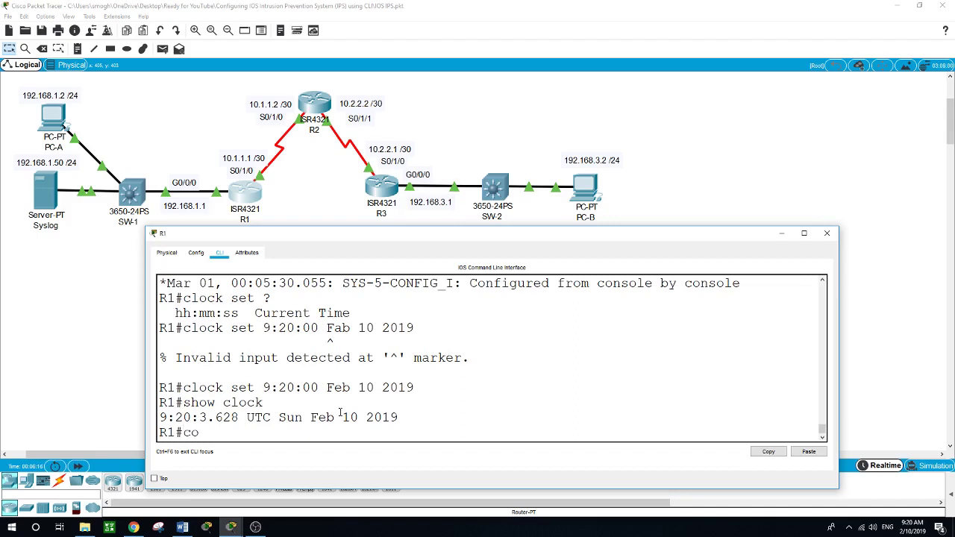
type("nf t")
key("Return")
type("loggi")
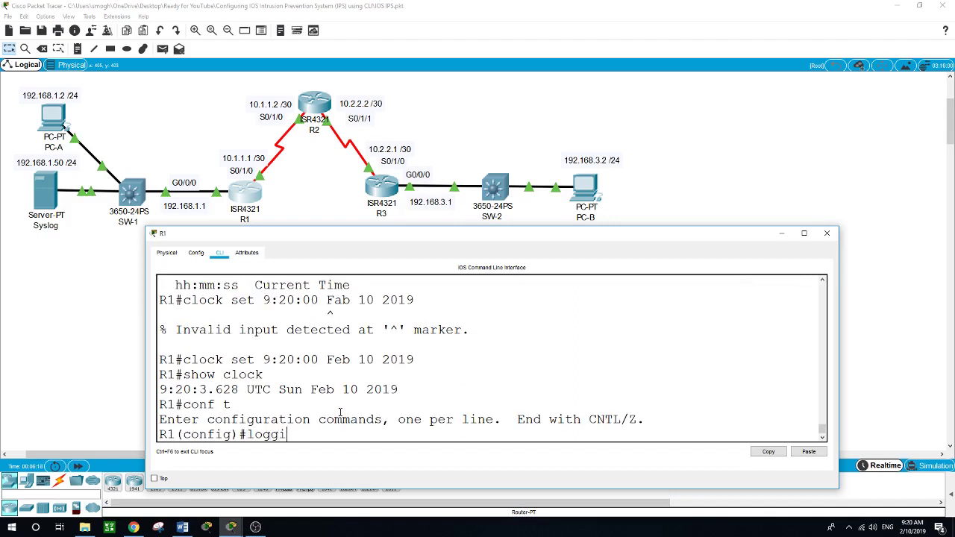
type("ng ?")
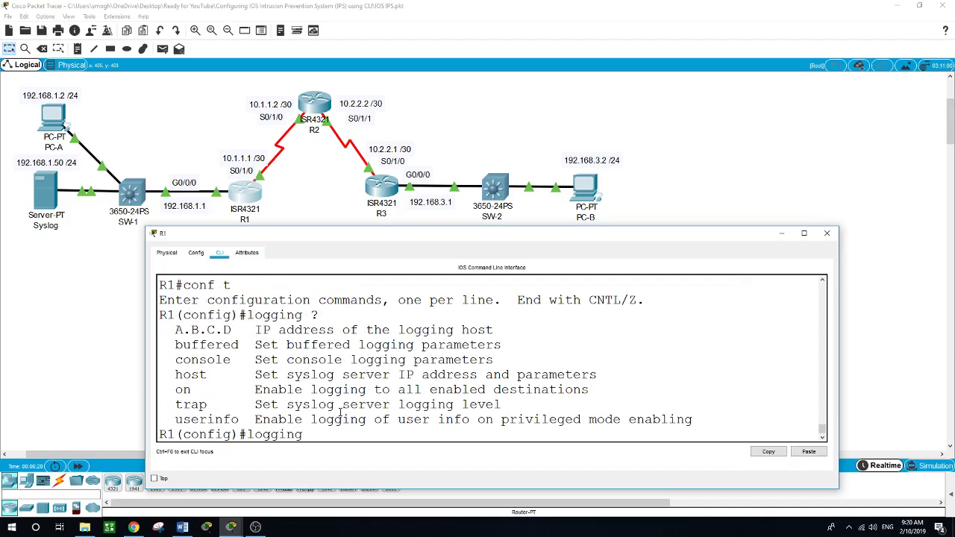
type("host ?")
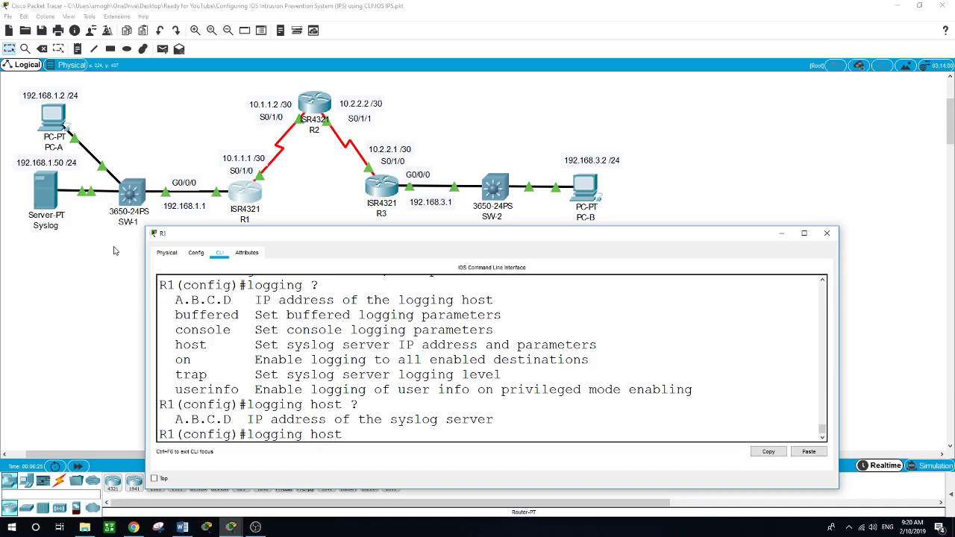
type("192.168.1.50")
key("Return")
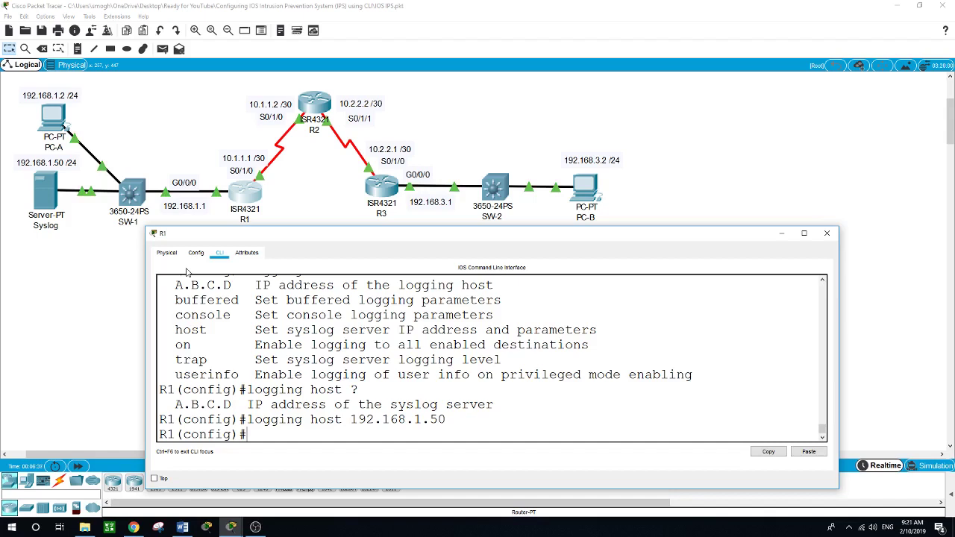
left_click(664, 153)
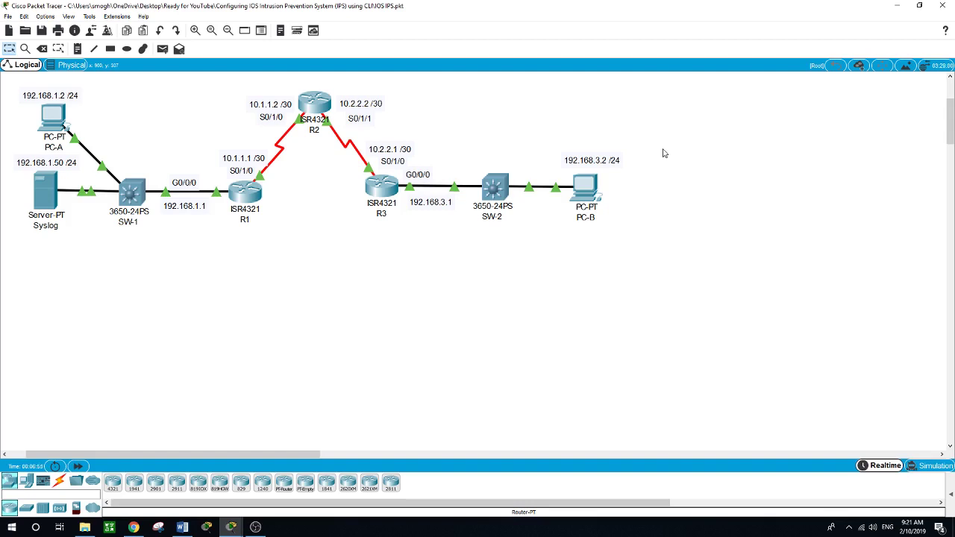
left_click(245, 191)
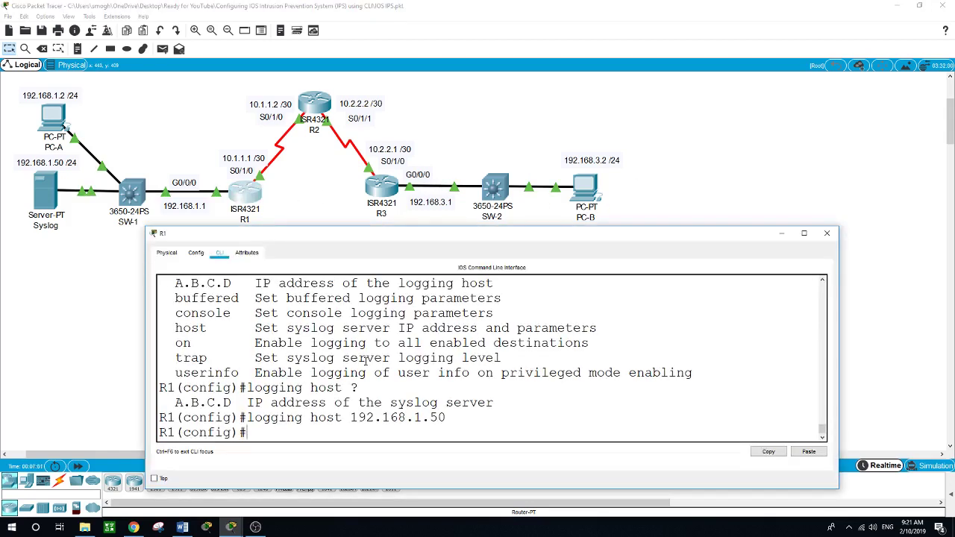
In ip ips signature-category, set category all to retired true
type("ip ips ?")
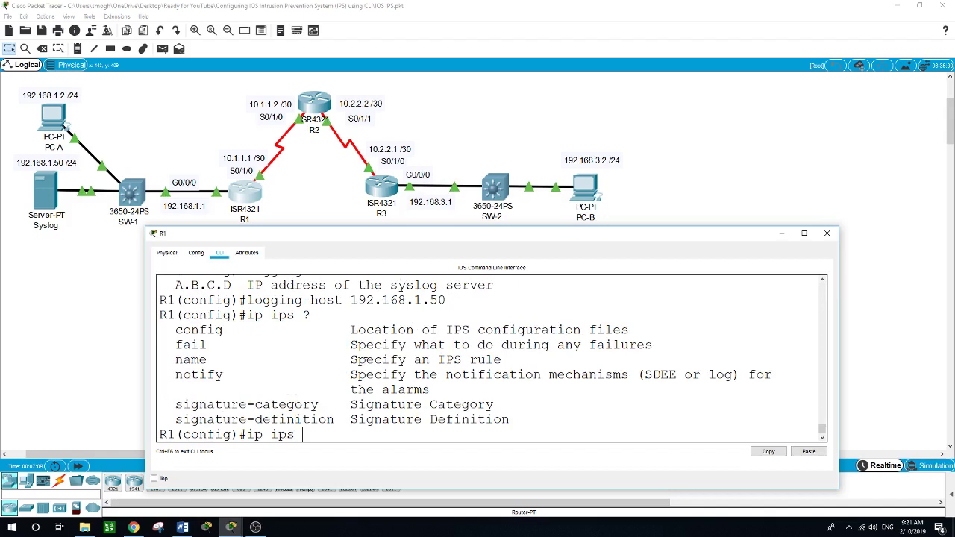
type("signature-c")
key("Tab")
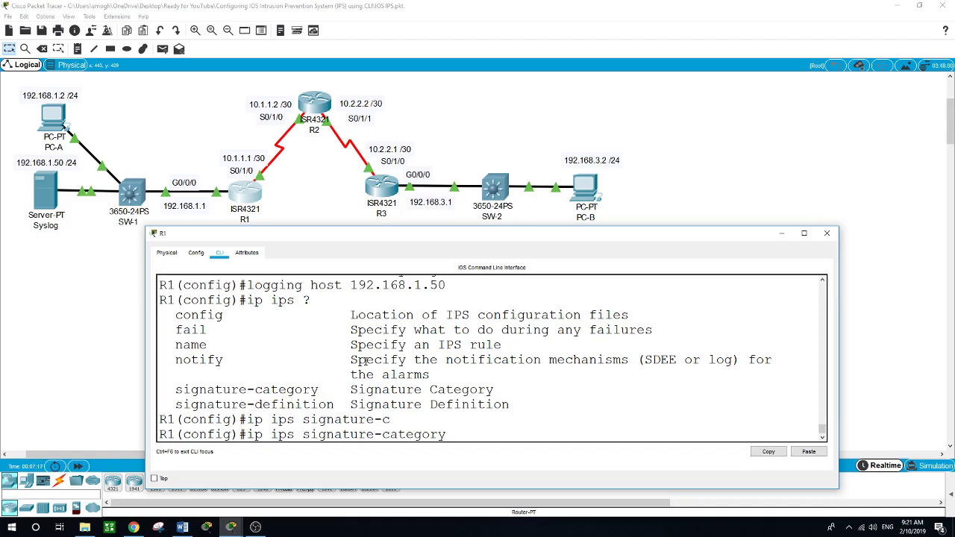
key("Return")
type("?")
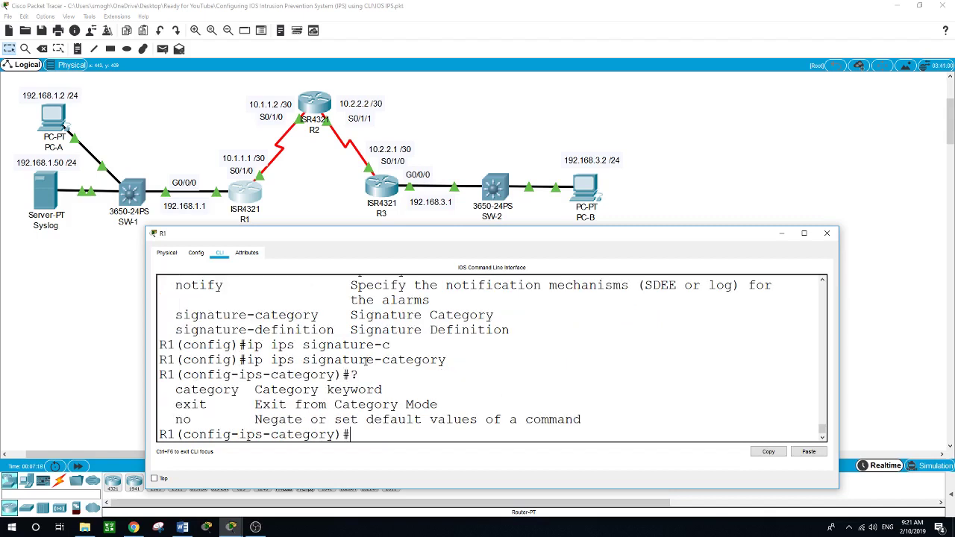
type("cat")
key("Tab")
type("?")
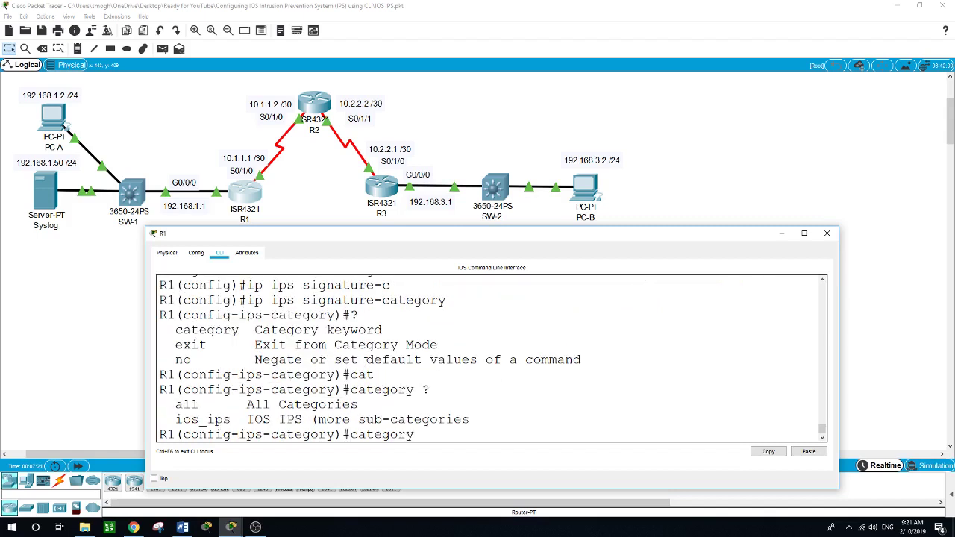
type("all")
key("Return")
type("re")
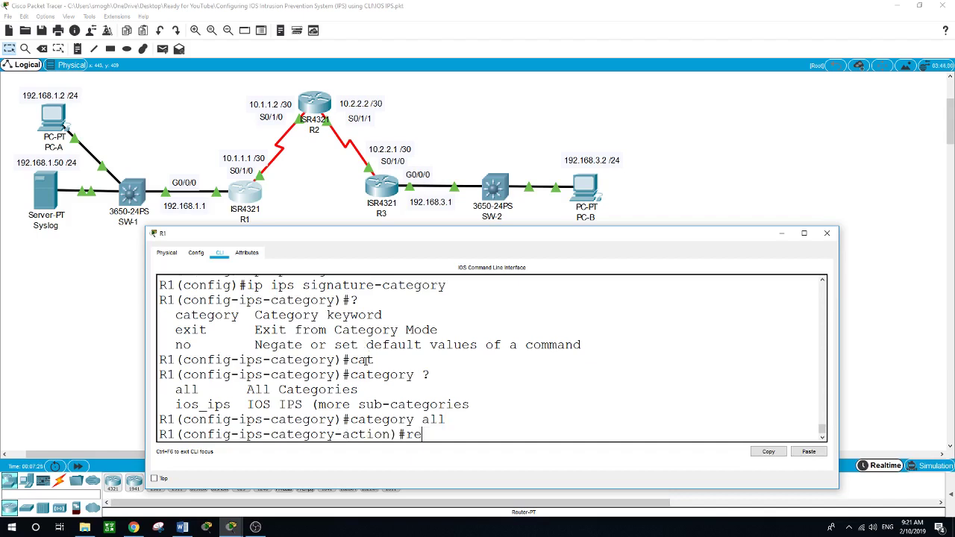
key("Tab")
type("?")
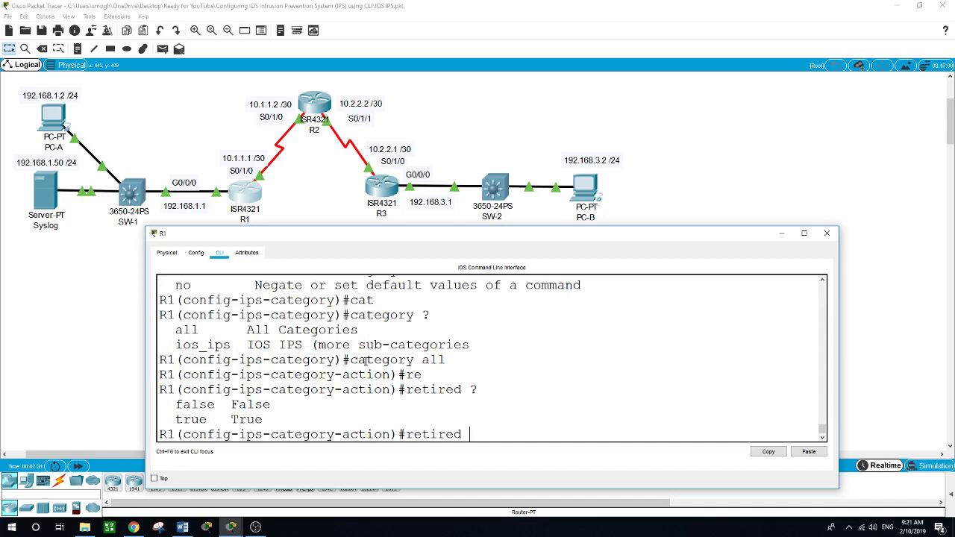
type("true")
key("Return")
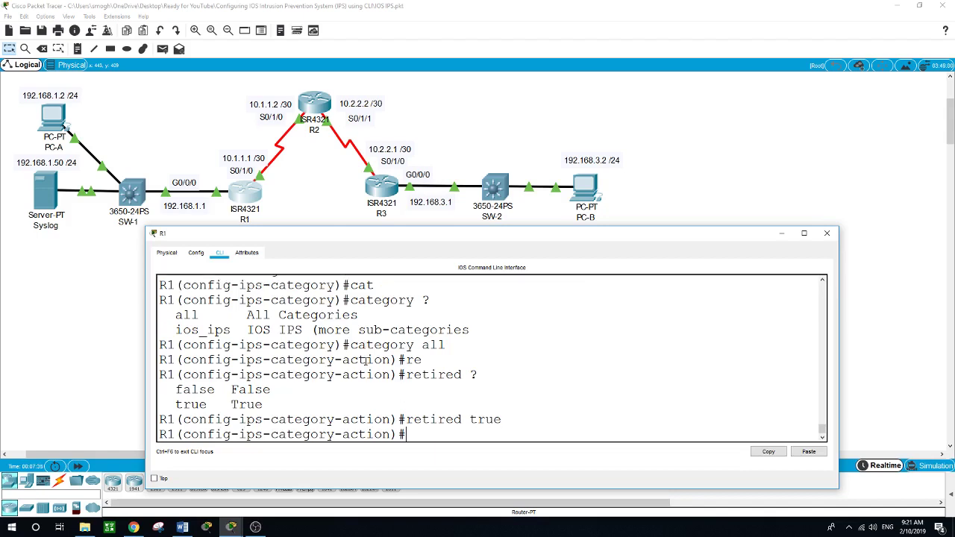
type("exit")
key("Return")
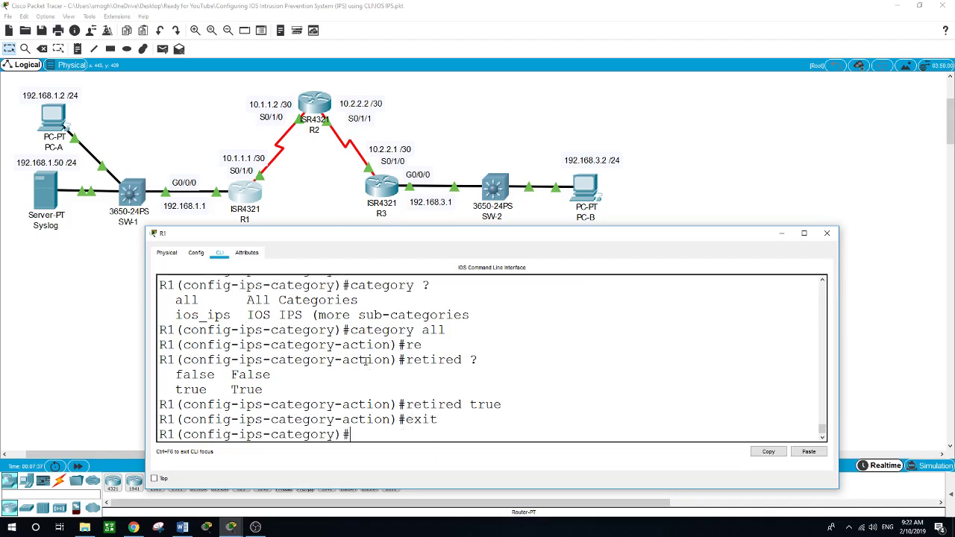
Set category ios_ips basic to retired false, correcting the misspelled value
type("category")
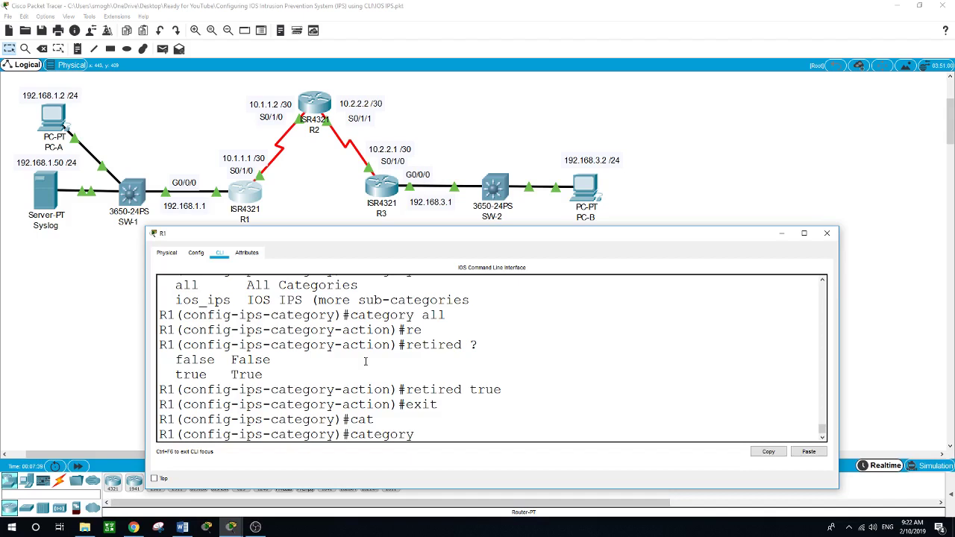
type("?ios")
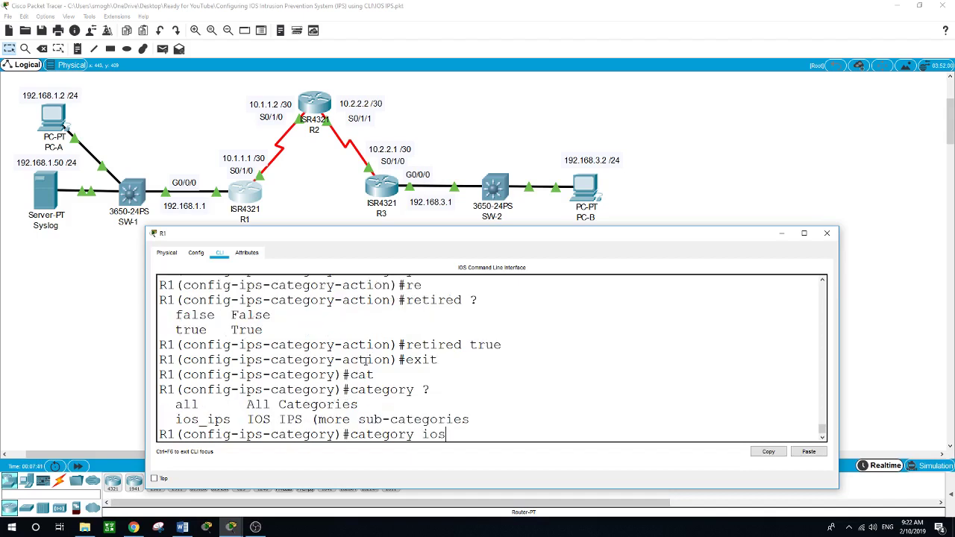
key("Tab")
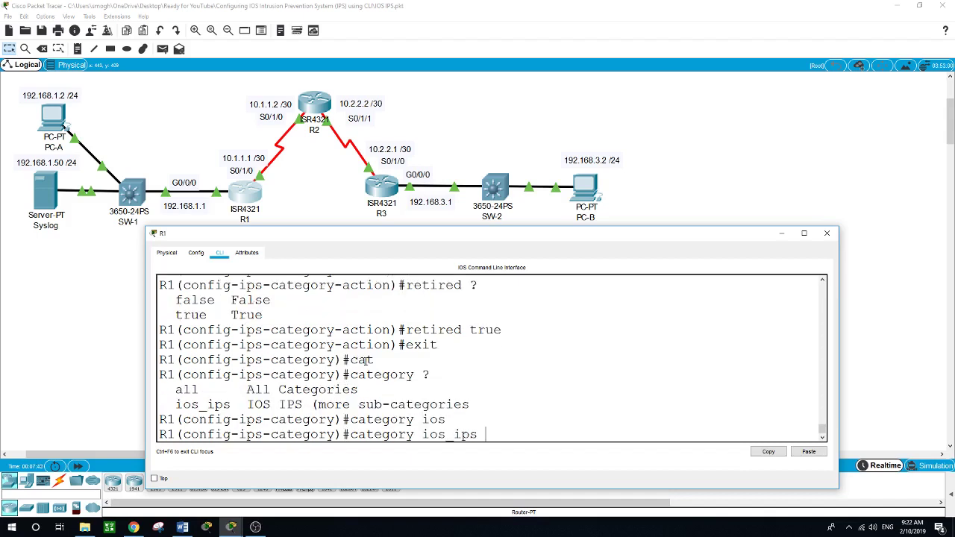
type("?basic")
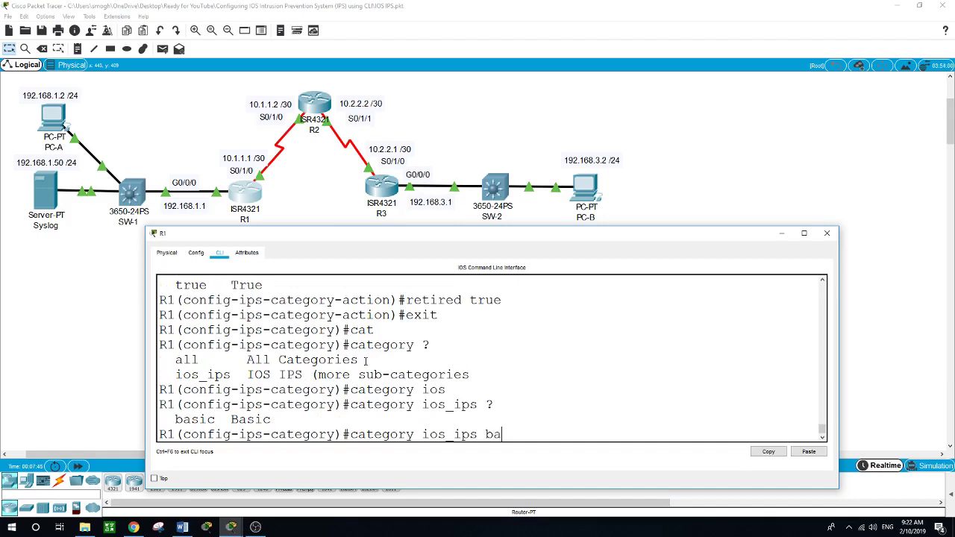
key("Return")
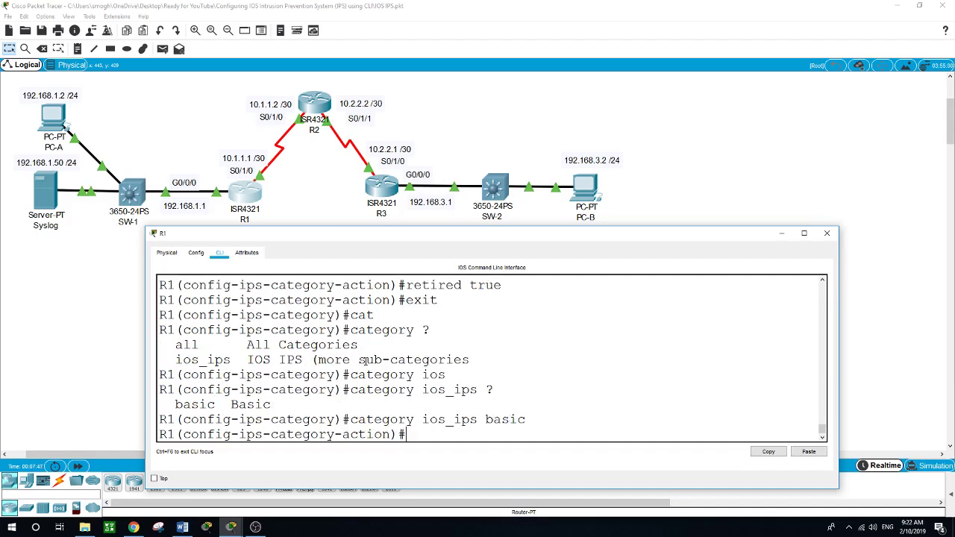
type("re")
key("Tab")
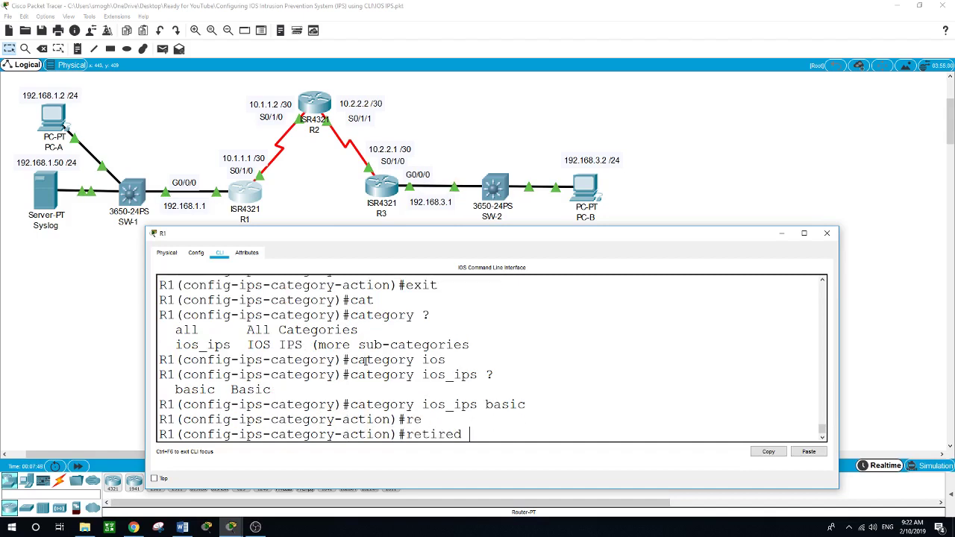
type("?fasls")
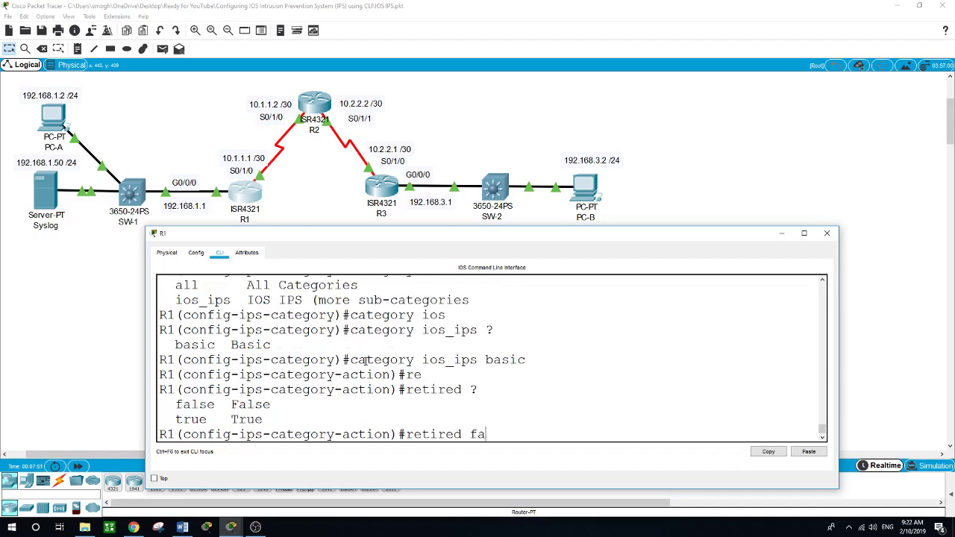
key("BackSpace")
type("e")
key("Return")
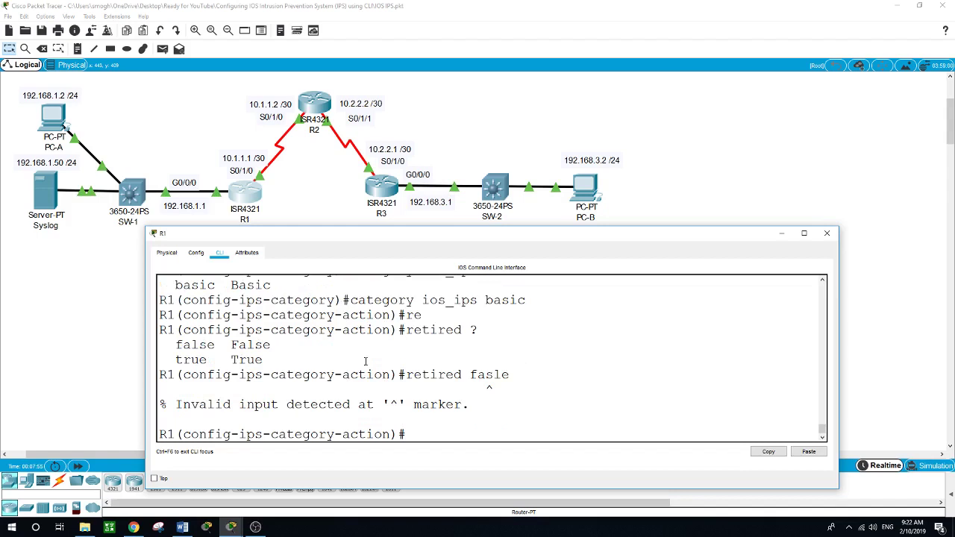
key("Up")
key("BackSpace")
key("BackSpace")
key("BackSpace")
type("lse")
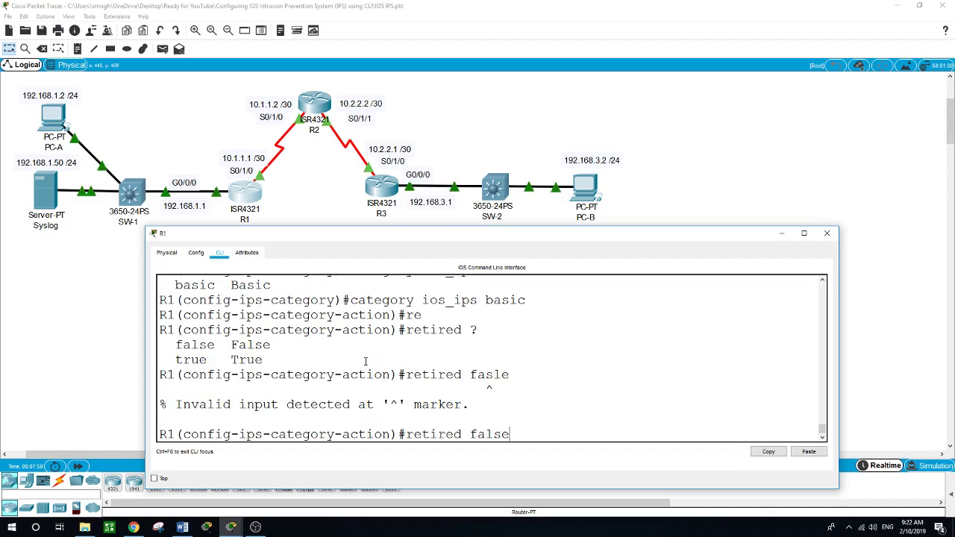
key("Return")
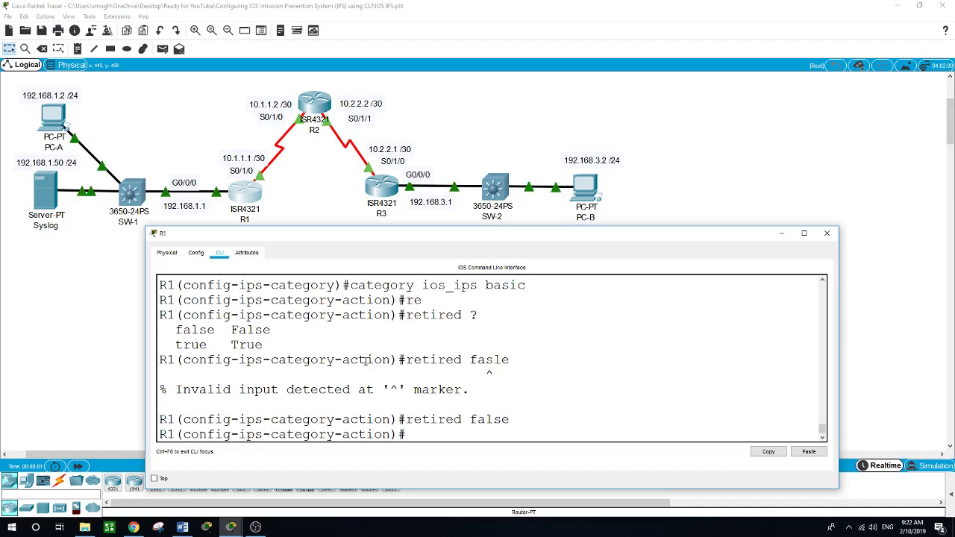
type("exit")
key("Return")
Exit category mode, accept the changes so the atomic-ip engine builds, and close R1's window
type("exit")
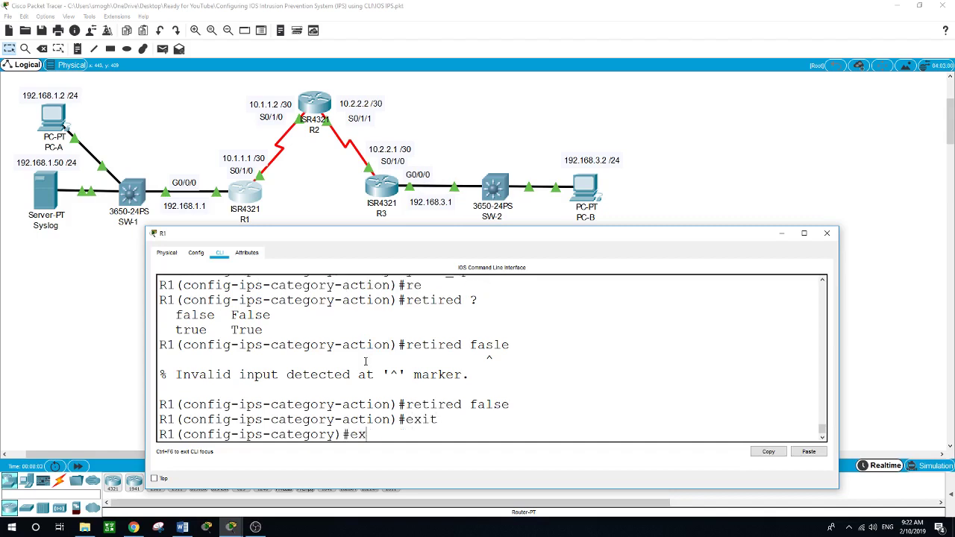
key("Return")
key("Return")
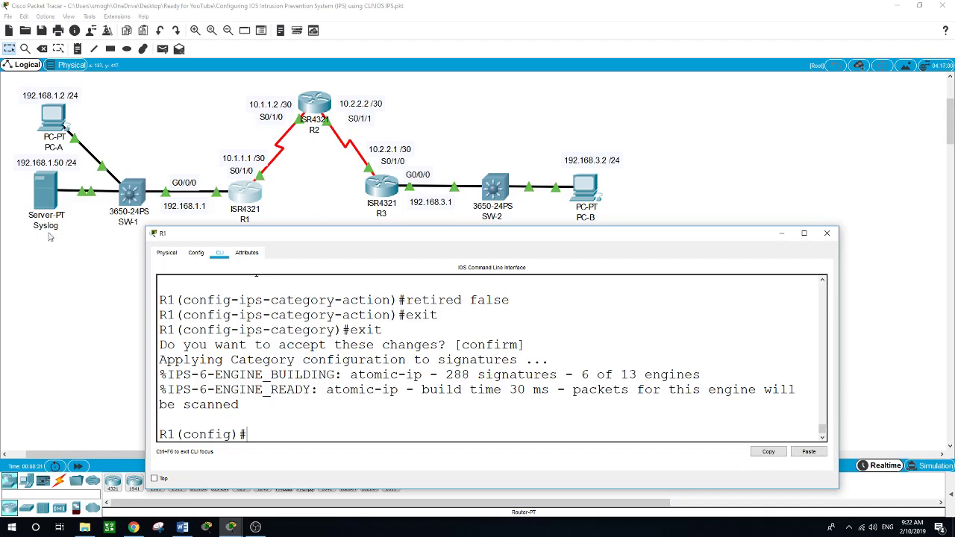
left_click(94, 304)
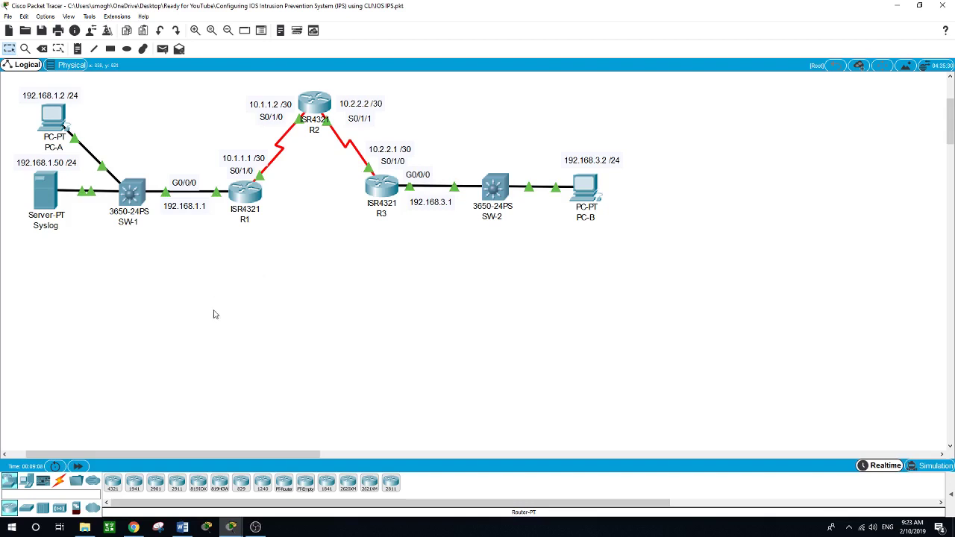
On R1, enter interface G0/0/0 and apply 'ip ips iosips out' so the IPS engines build
left_click(241, 195)
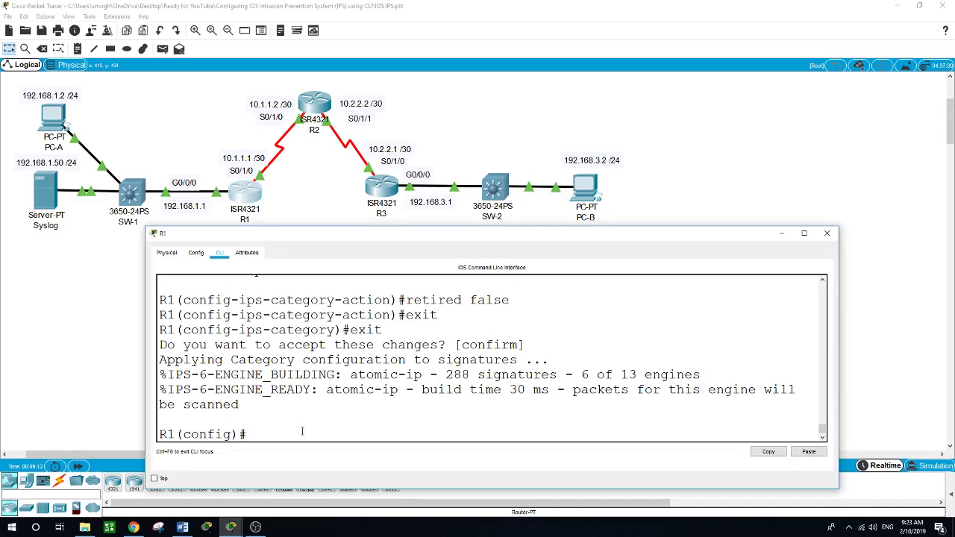
type("int g0/0/0")
key("Return")
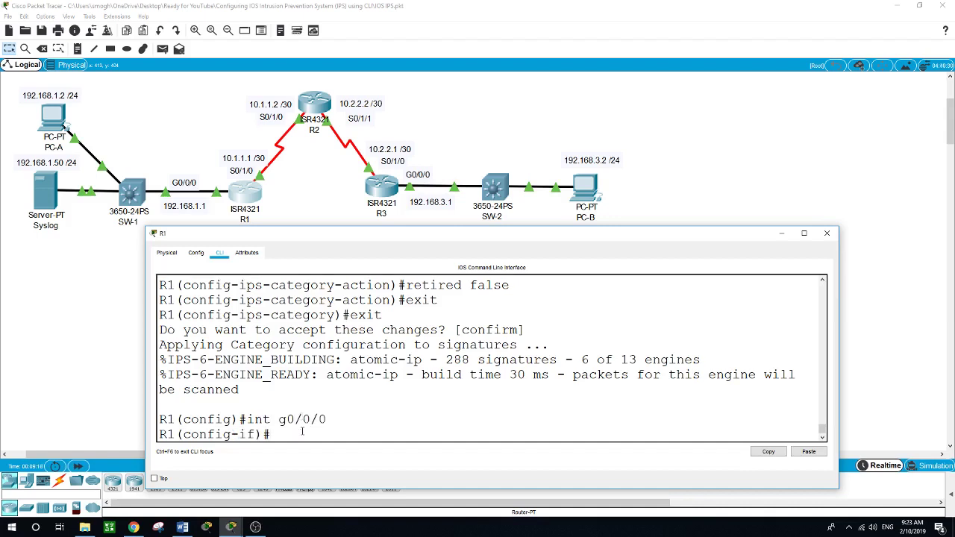
type("ip")
type(" ?ips ?")
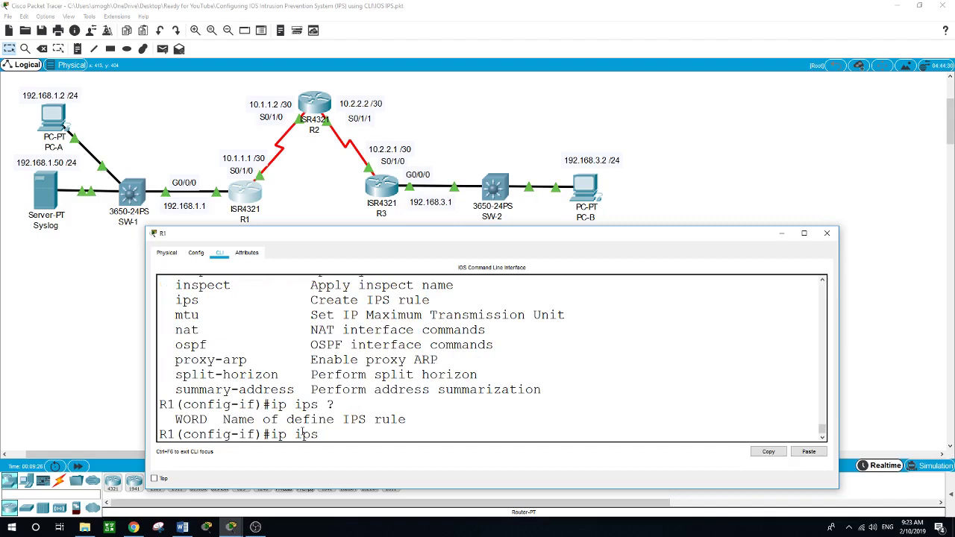
type("iosips ?out")
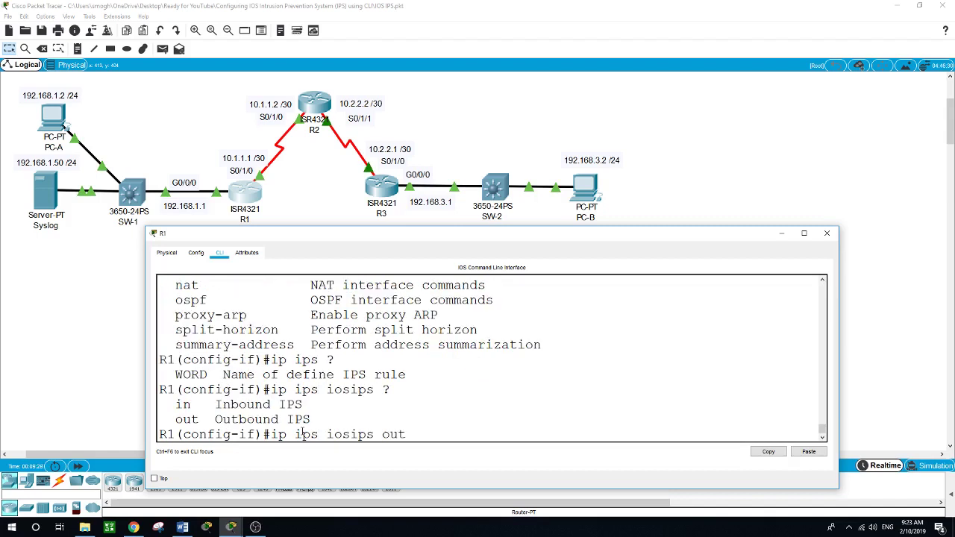
key("Return")
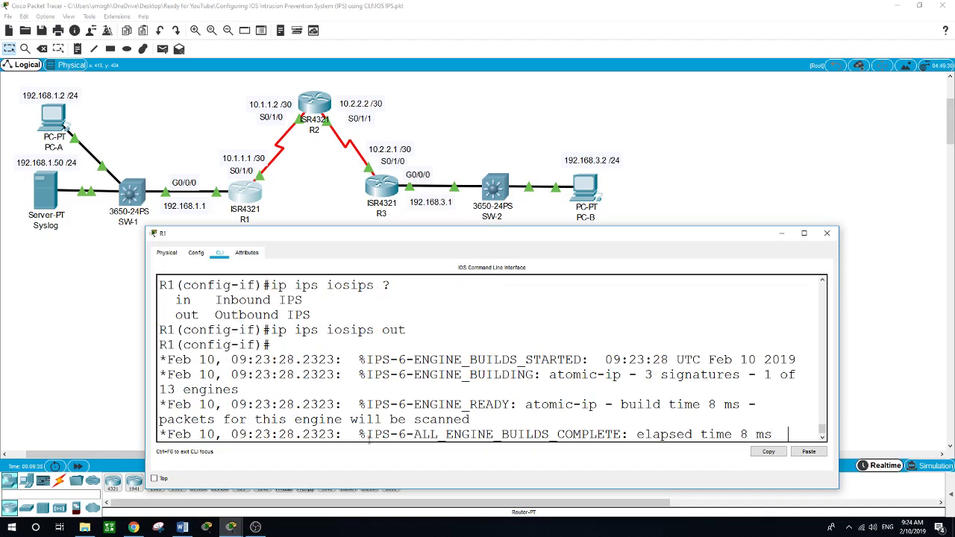
key("Return")
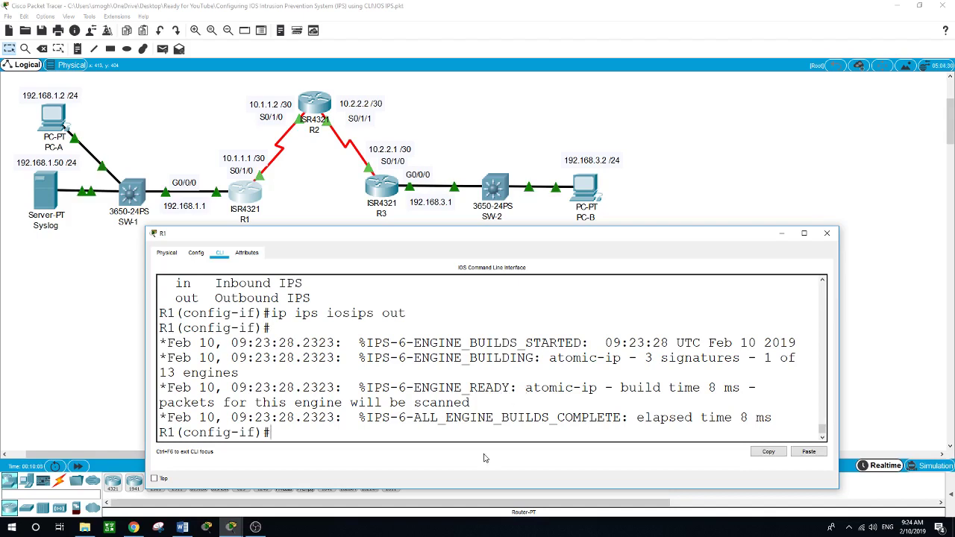
On R1, enter IPS signature-definition mode and select signature 2004 subID 0
type("exit")
key("Return")
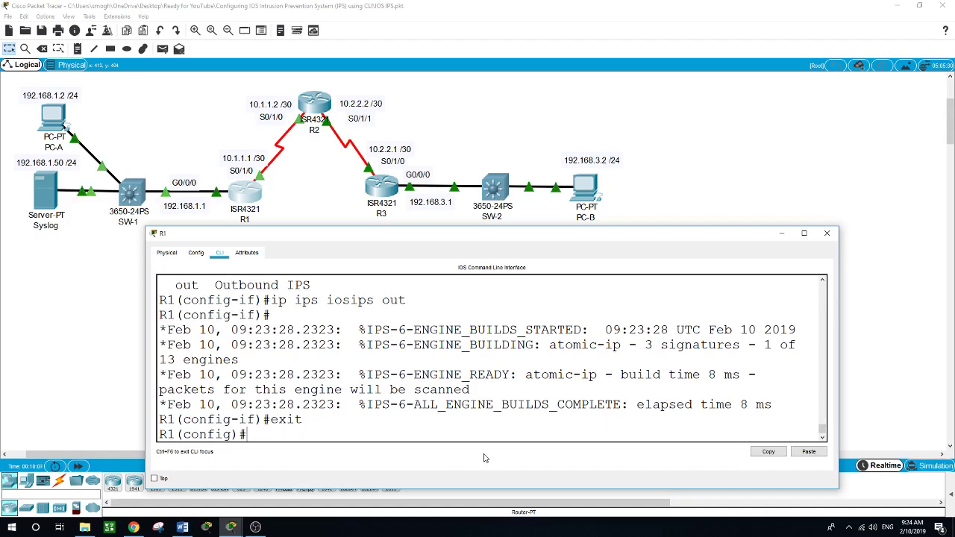
type("ip ips ?")
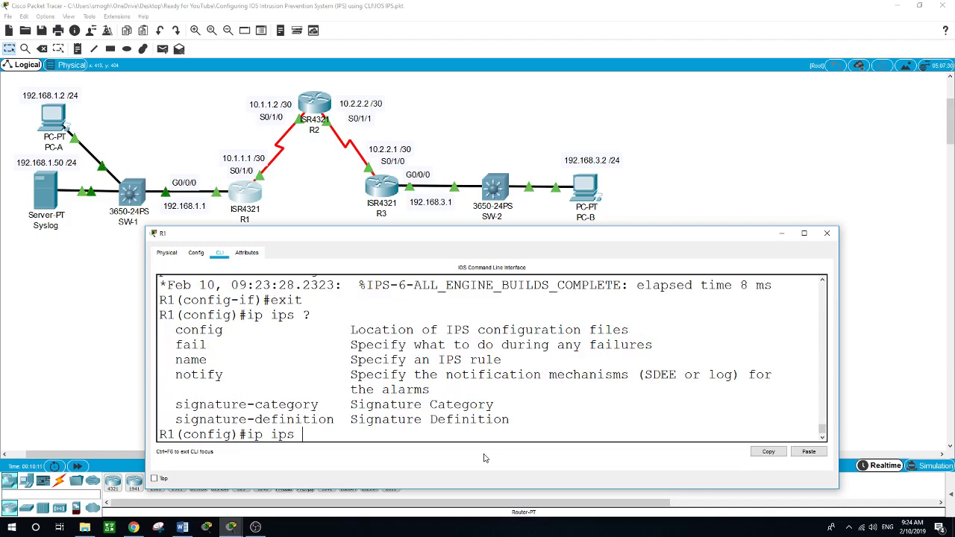
type("signature-")
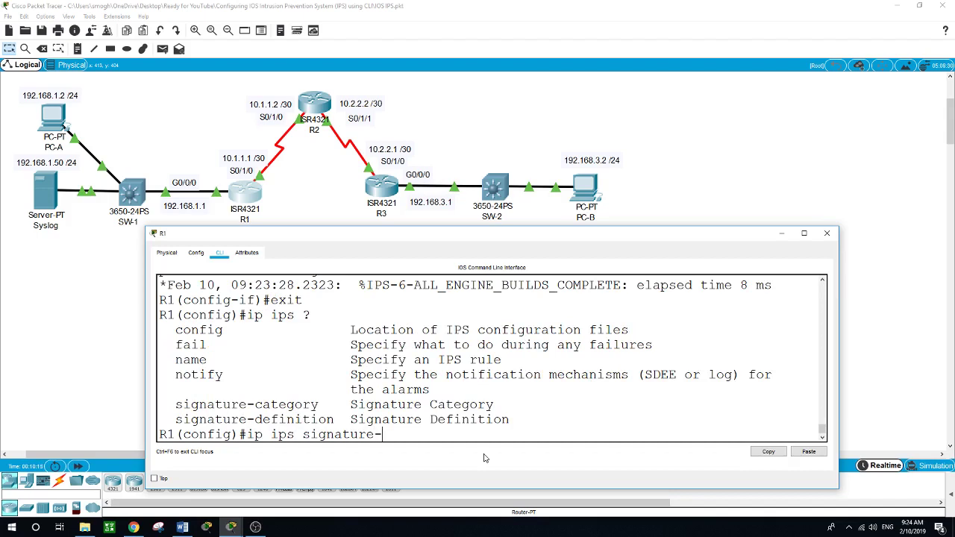
type("di")
key("Tab")
key("BackSpace")
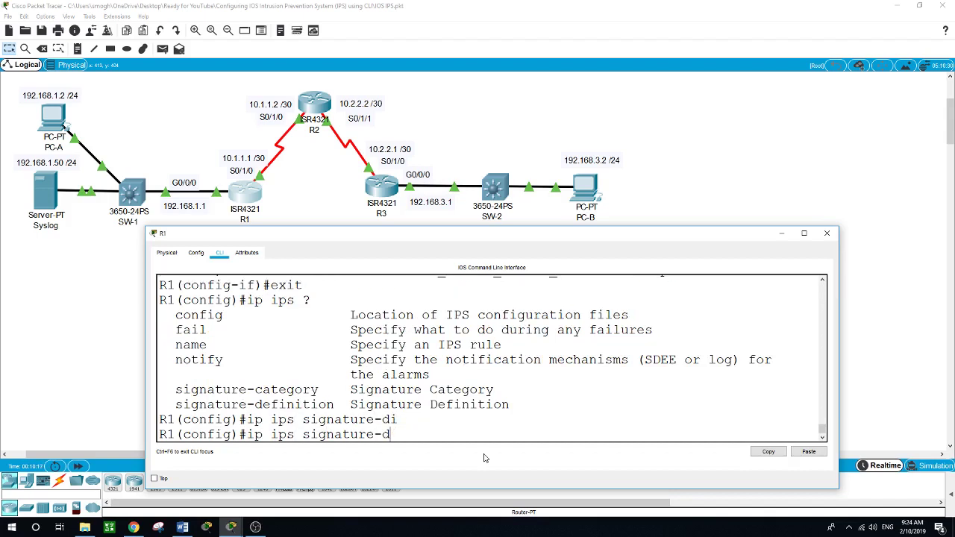
type("e")
key("Tab")
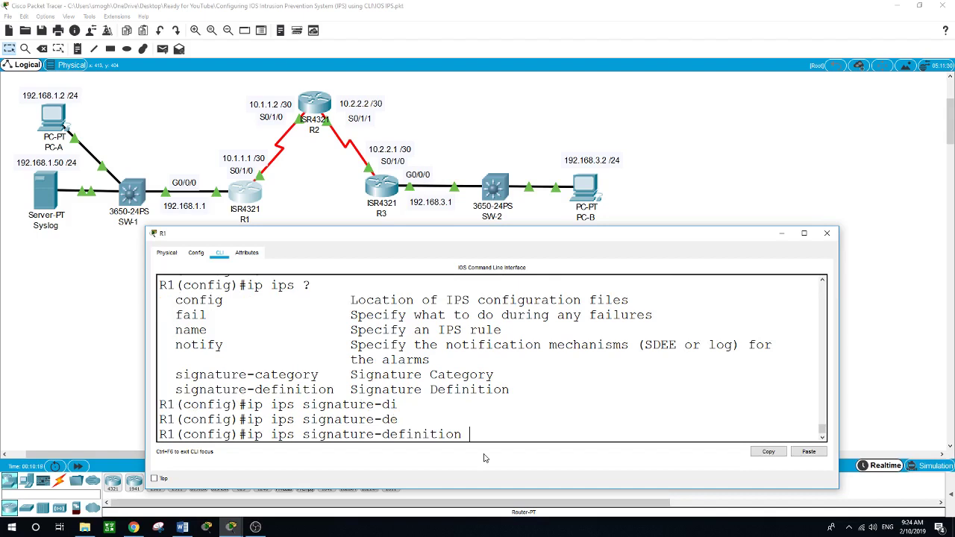
key("Return")
type("/")
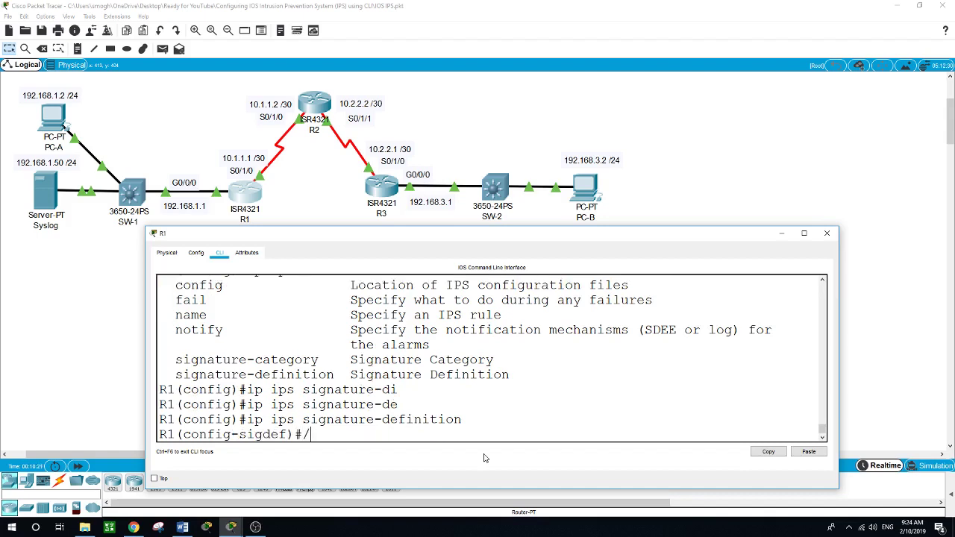
type("?")
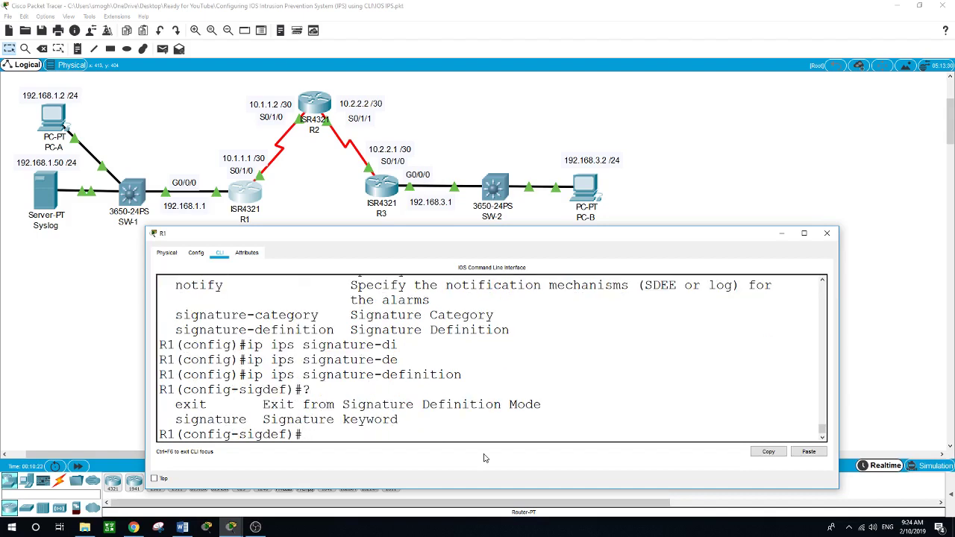
type("sign")
key("Tab")
type("?")
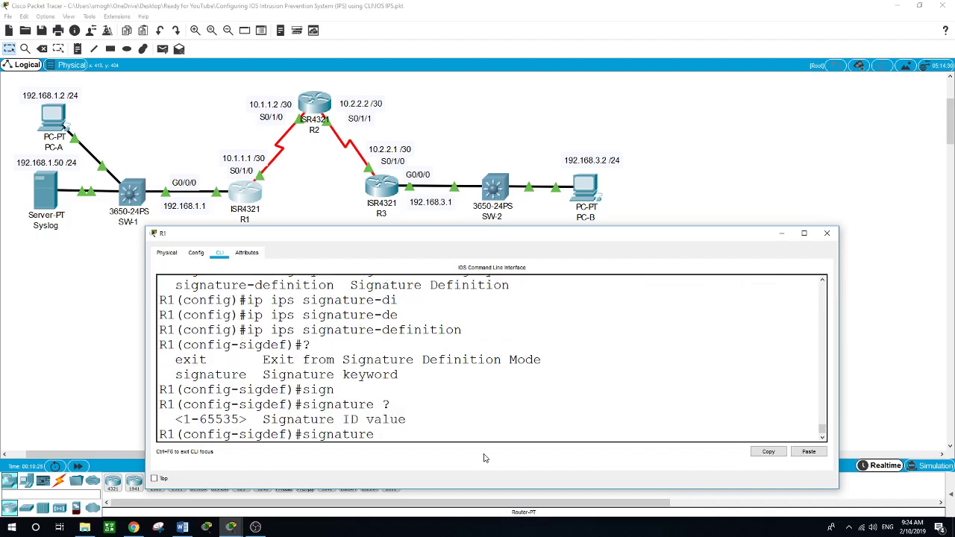
type("2004 ?")
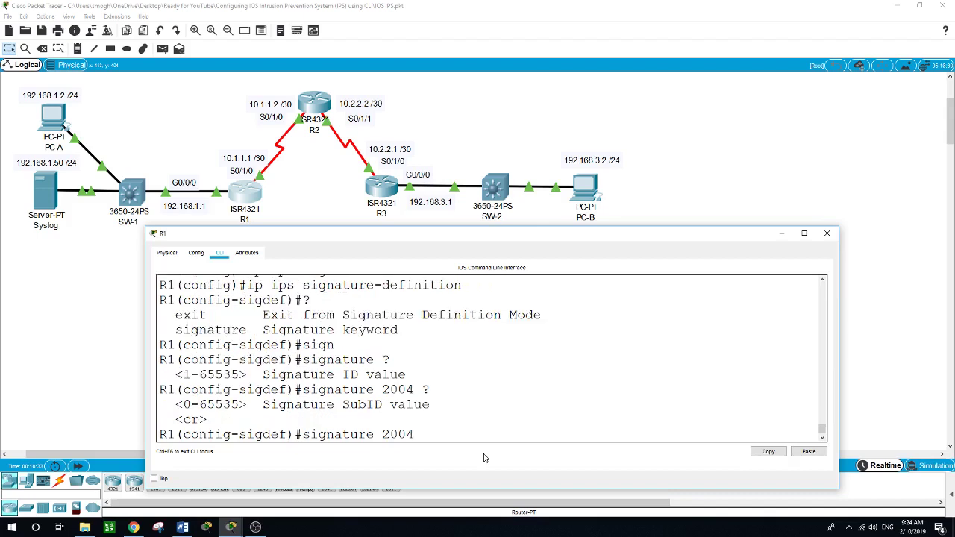
type("0")
key("Return")
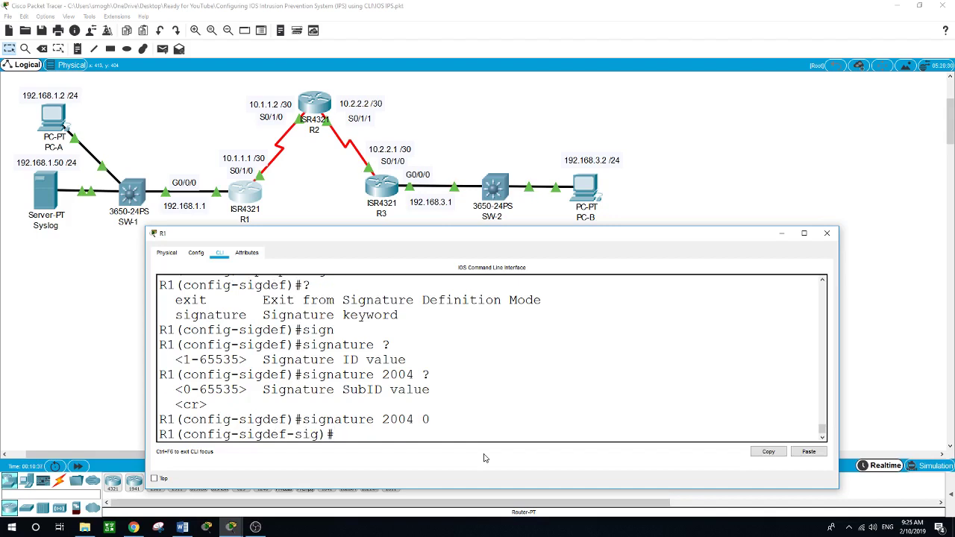
Set signature 2004's status to retired false and enabled true, then leave the status submode
type("?sta")
key("Tab")
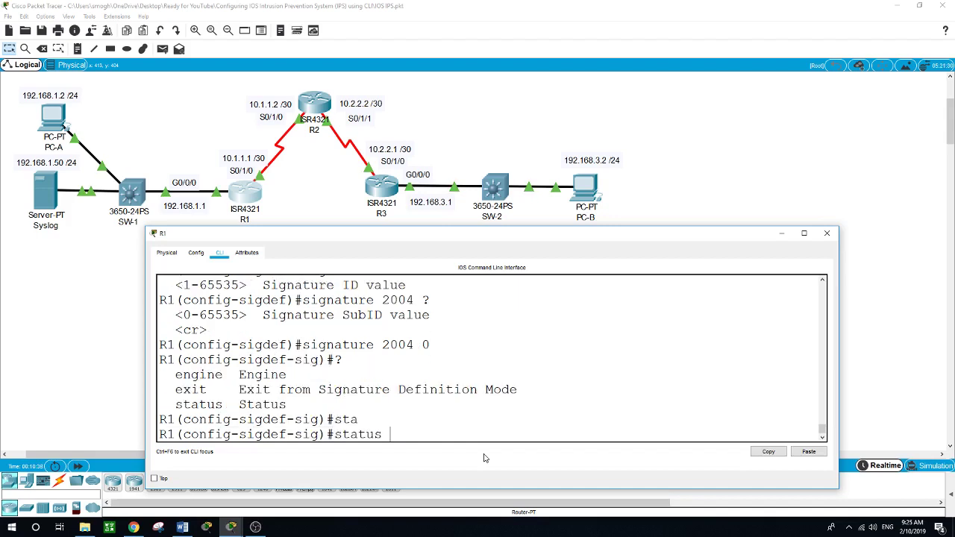
type("?")
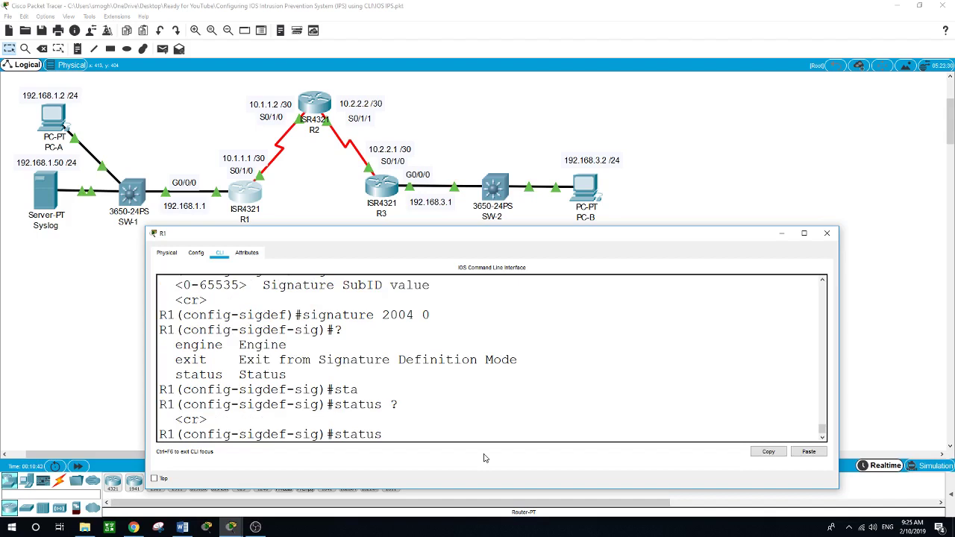
key("Return")
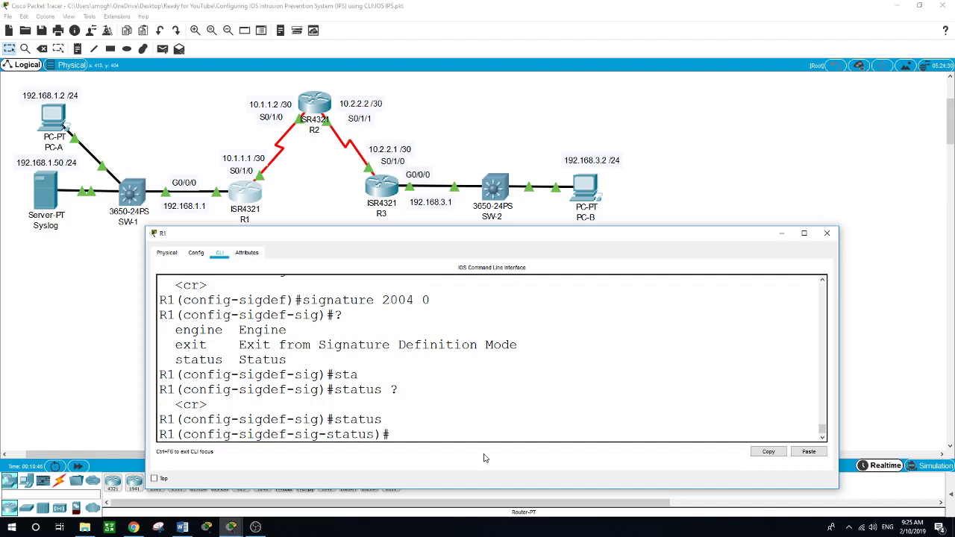
type("?re")
key("Tab")
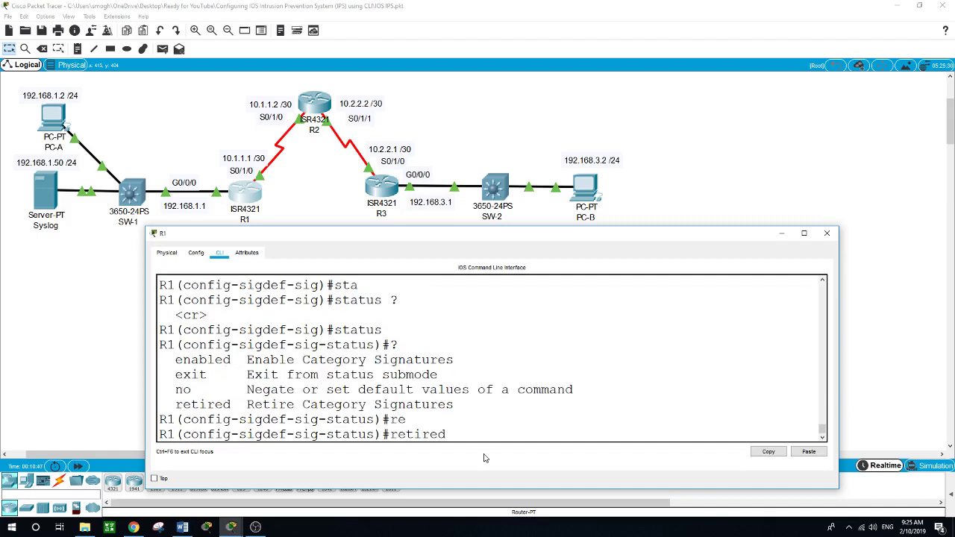
type("?")
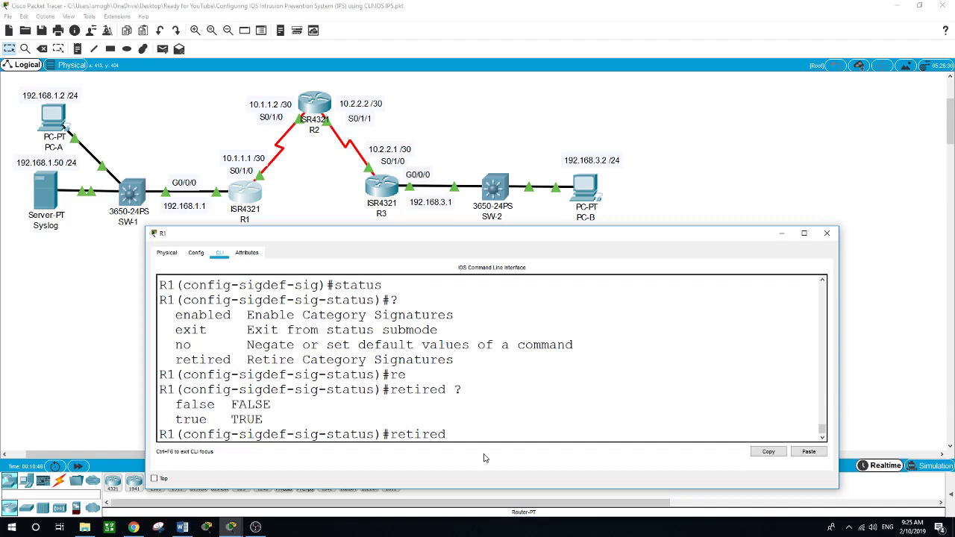
type("false")
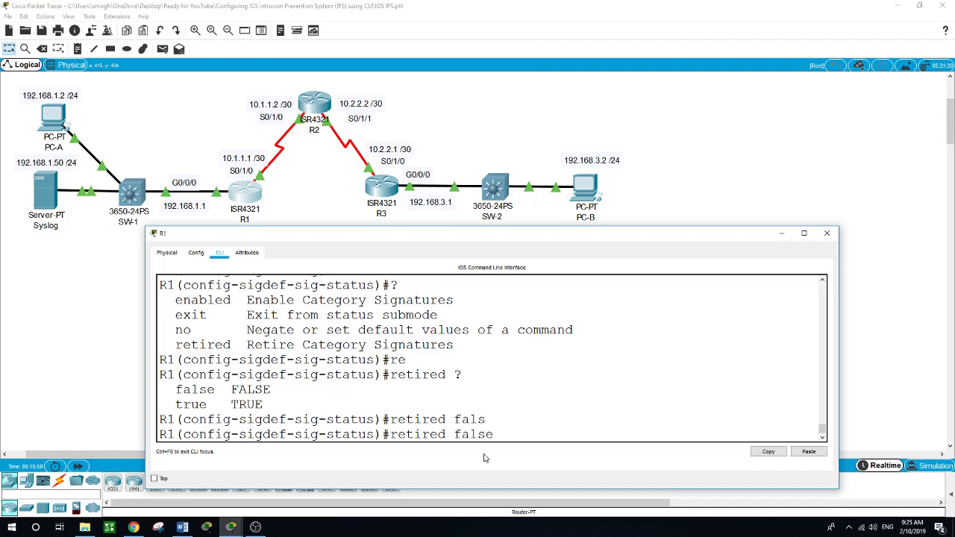
key("Return")
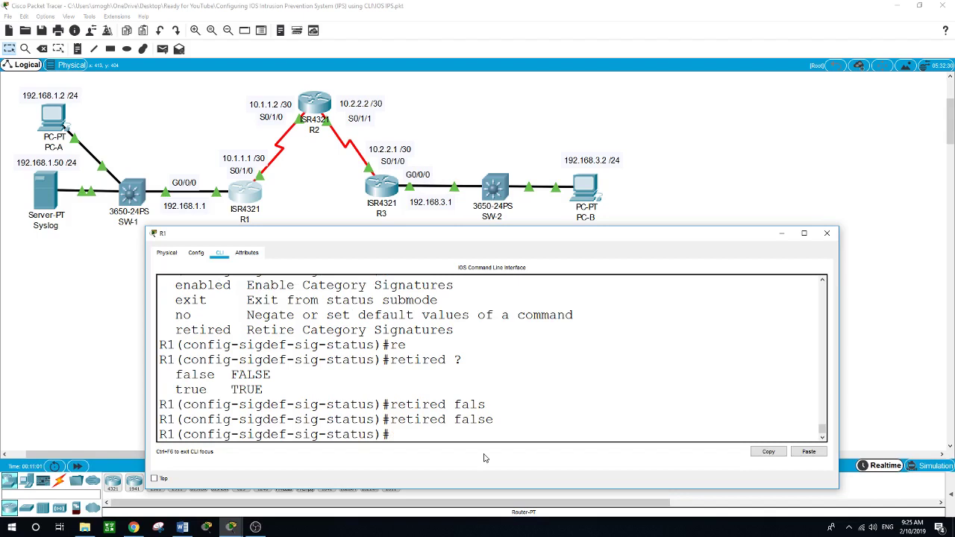
type("en")
key("Tab")
type("?")
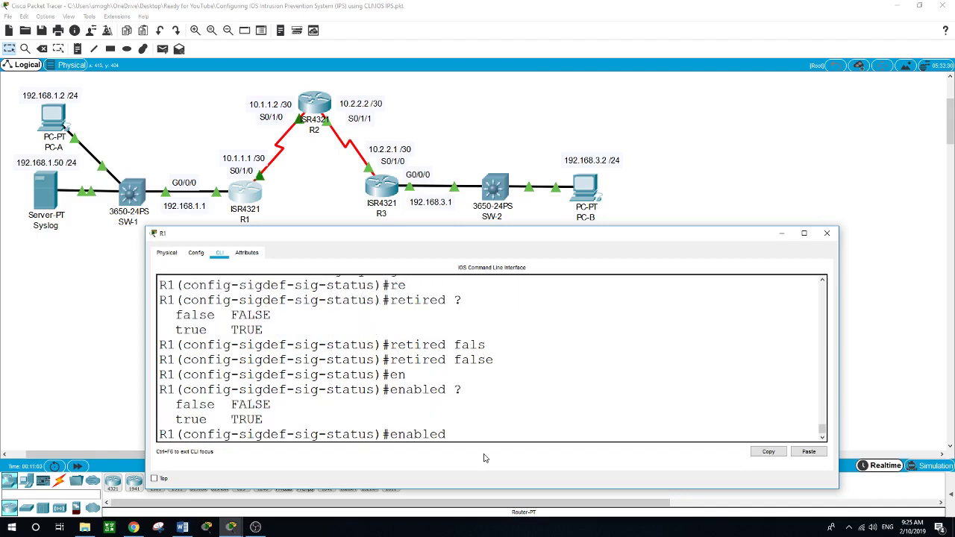
type("tur")
key("BackSpace")
key("BackSpace")
type("rue")
key("Return")
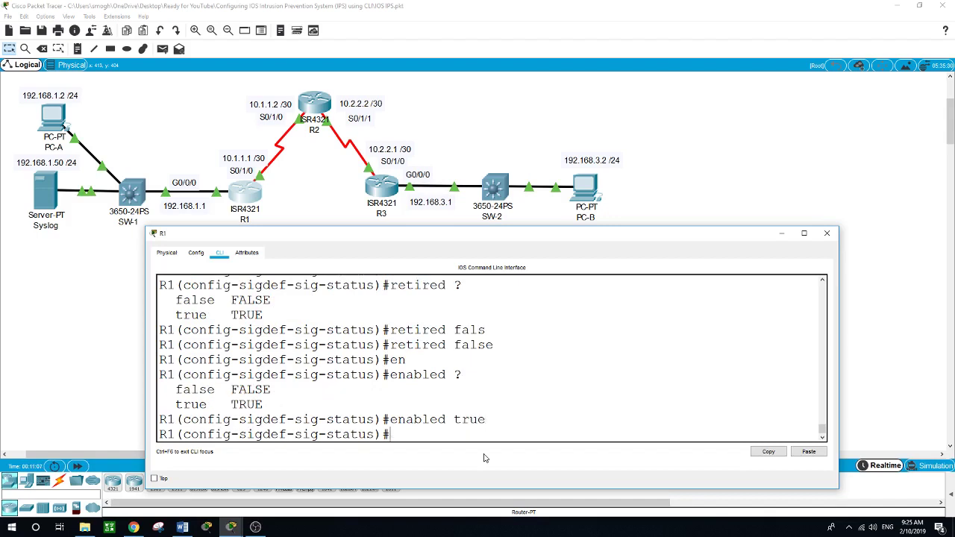
type("exit")
key("Return")
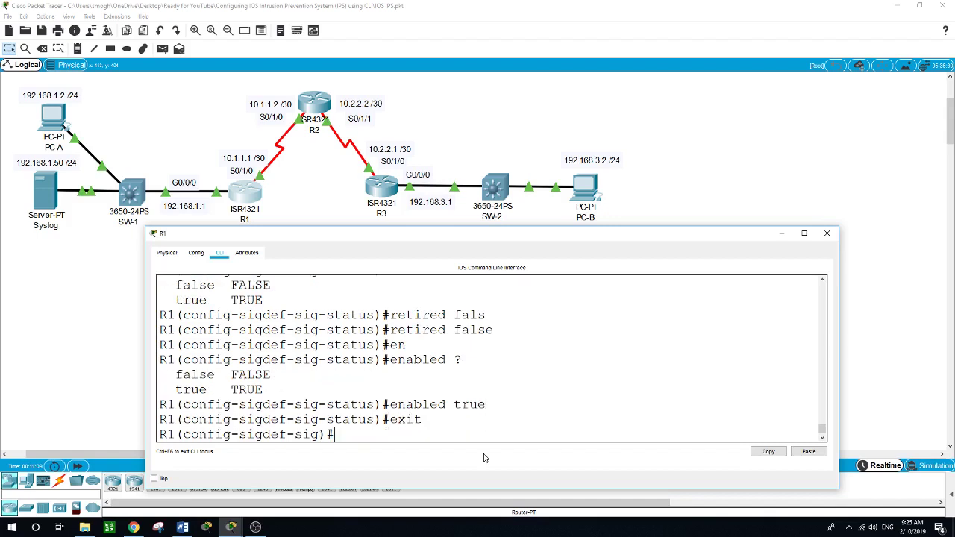
Enter the signature's engine submode and add event-action produce-alert
type("en")
key("BackSpace")
key("BackSpace")
type("?engine")
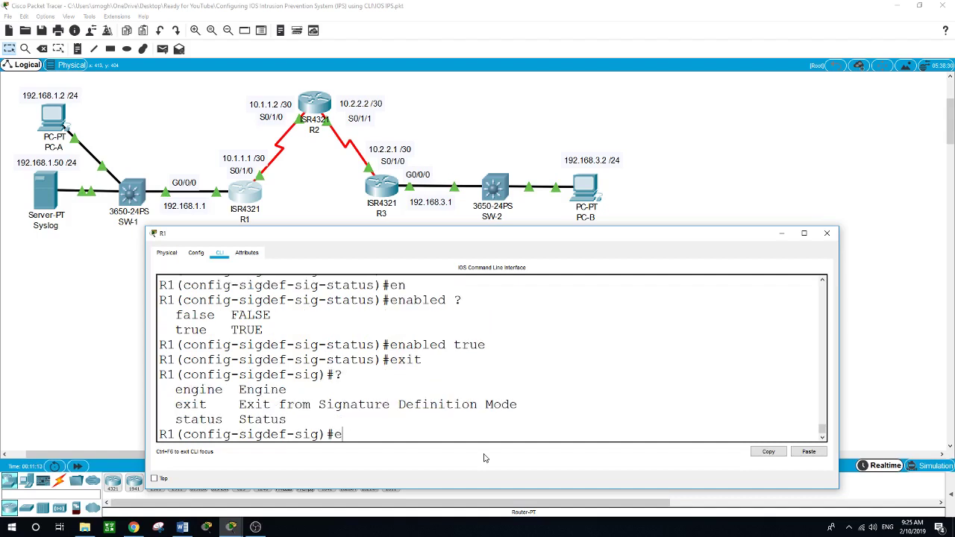
type(" ?")
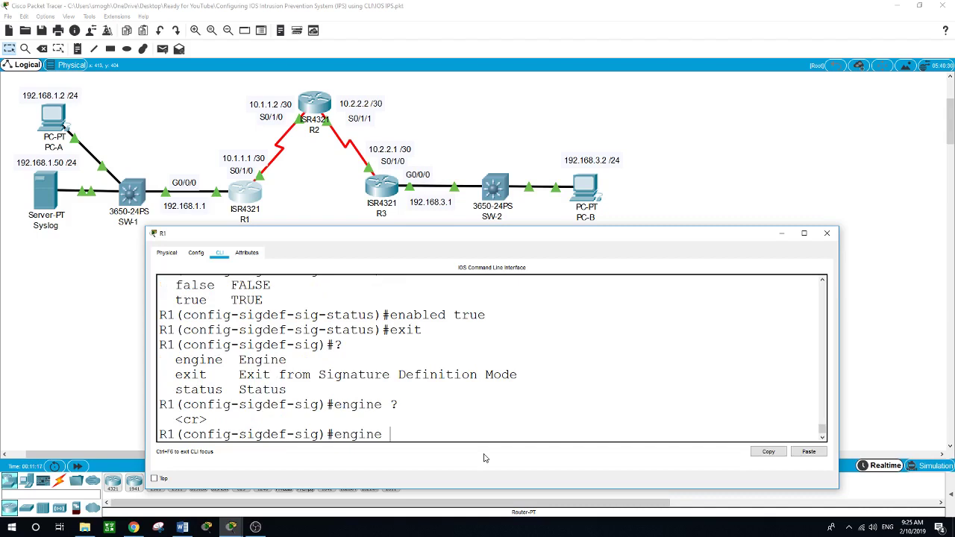
key("Return")
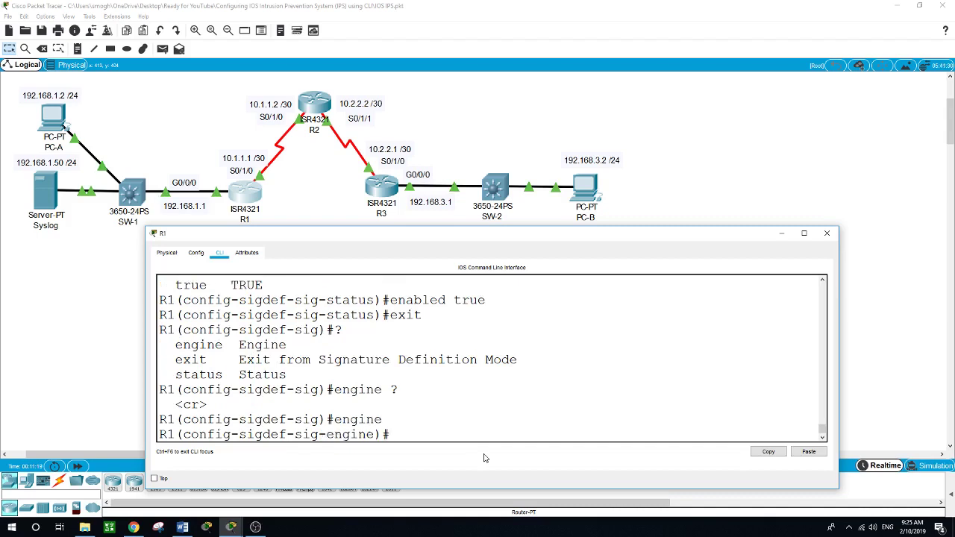
type("?evn")
key("Tab")
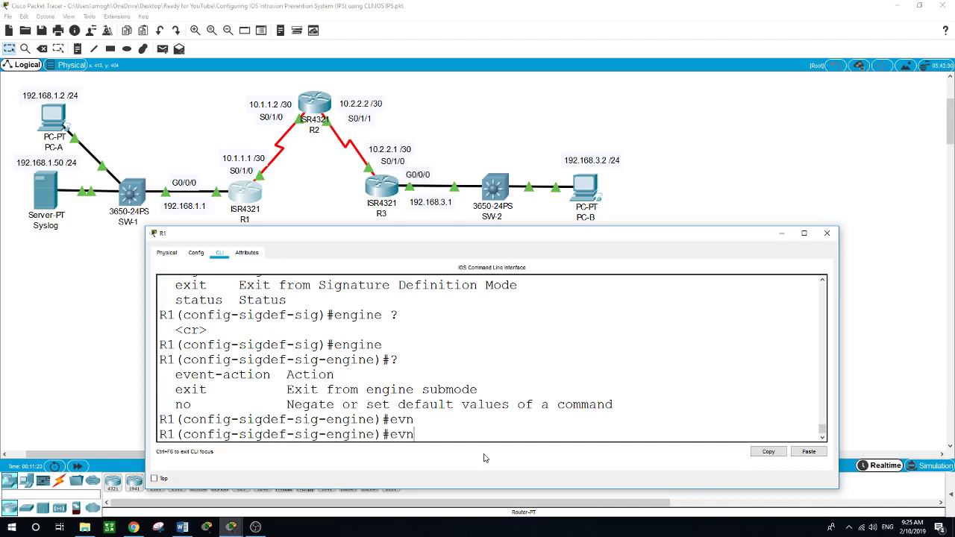
key("BackSpace")
type("en")
key("Tab")
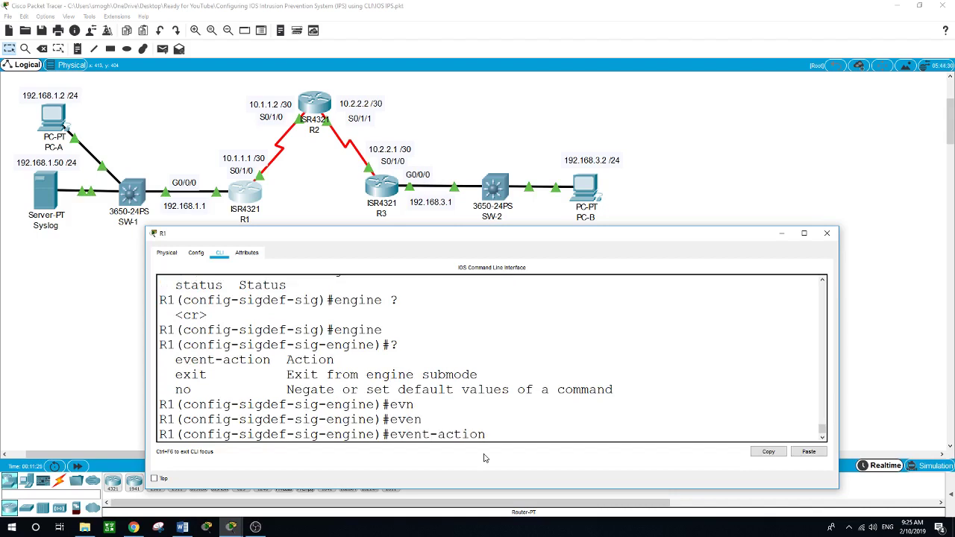
type("?")
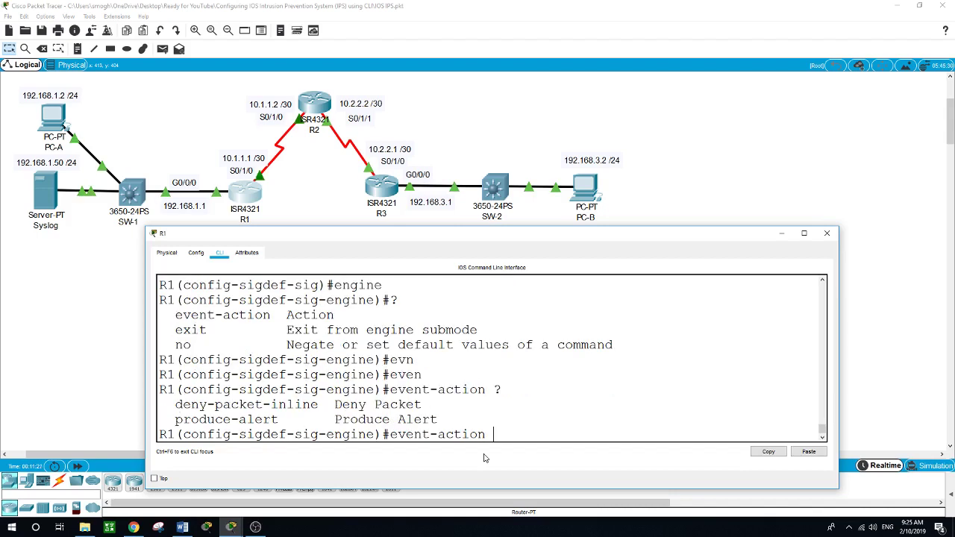
type("pro")
key("Tab")
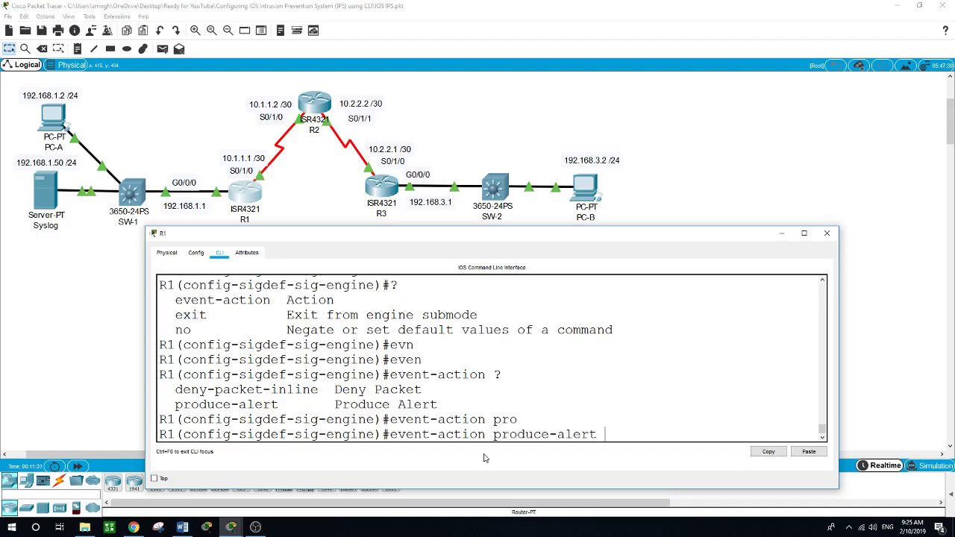
key("Return")
Add event-action deny-packet-inline and exit back to the signature-definition prompt
type("ev")
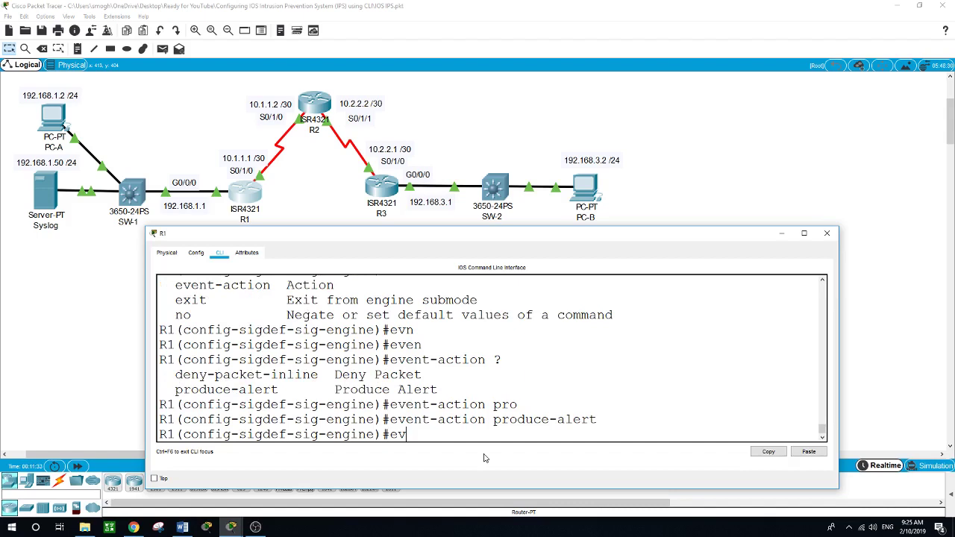
key("Tab")
type("?")
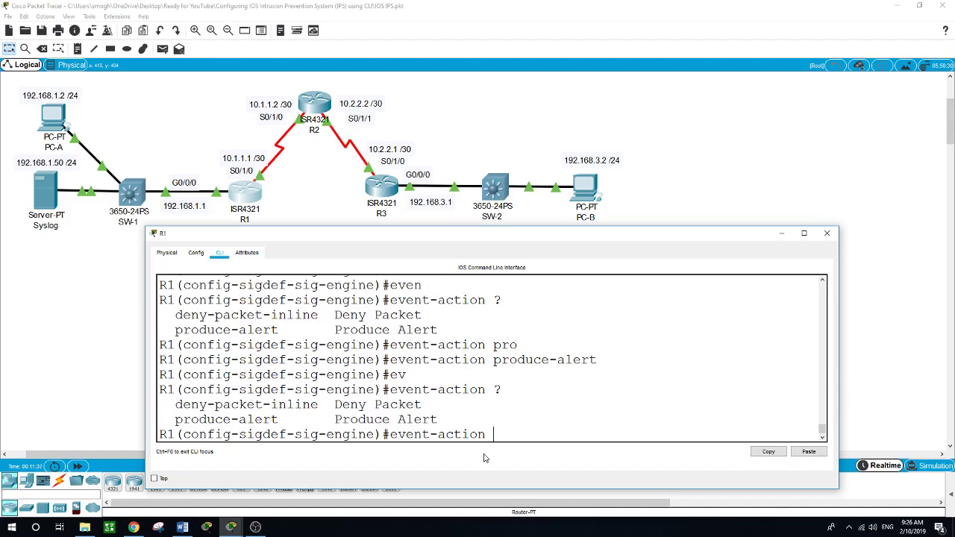
type("den")
key("Tab")
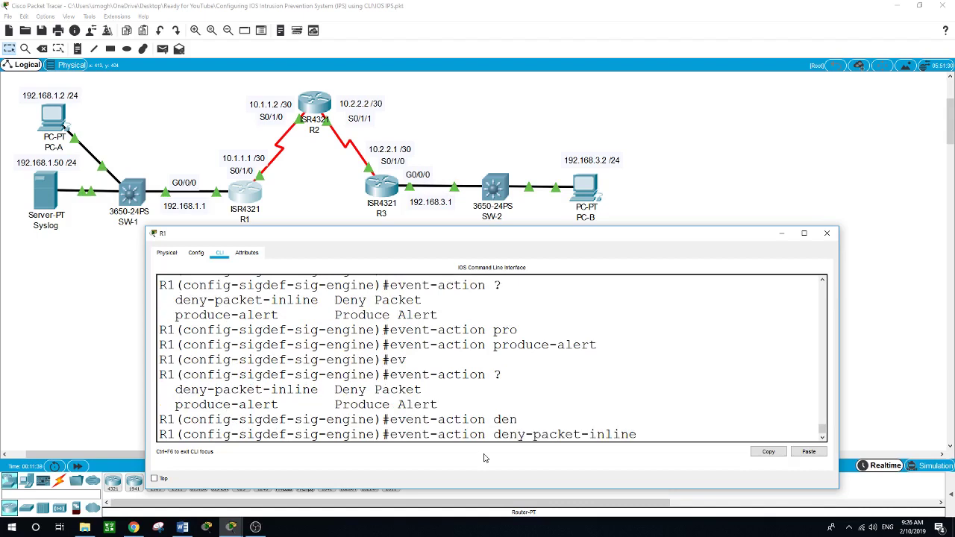
key("Return")
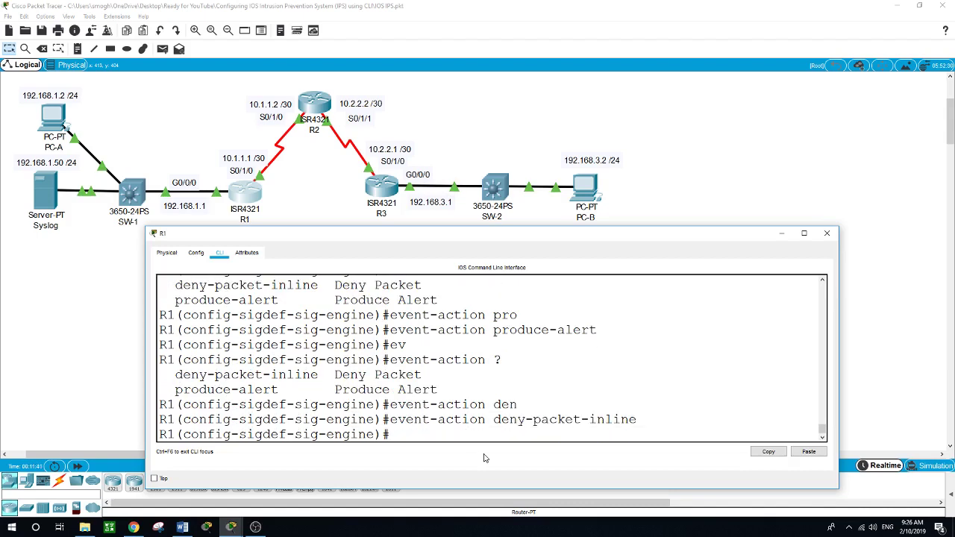
type("exit")
key("Return")
type("e")
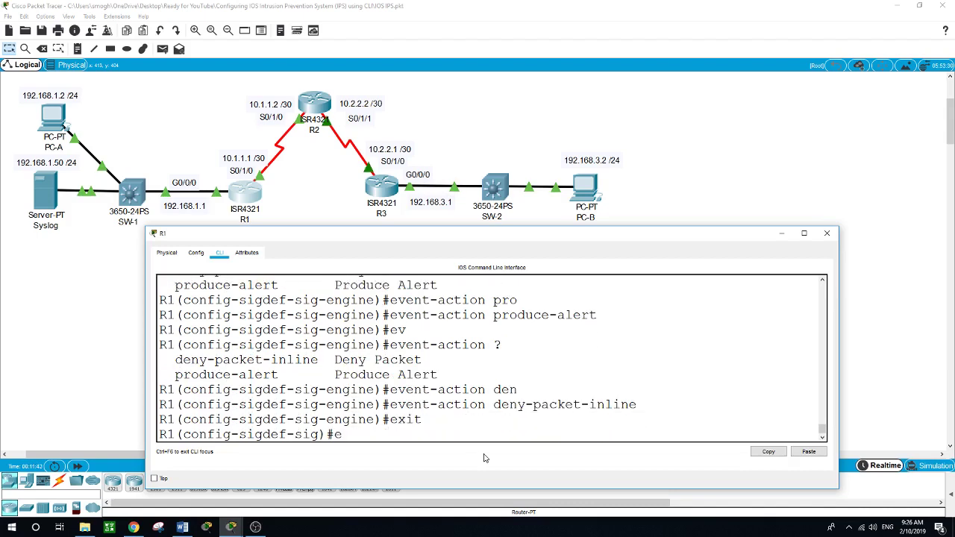
type("xit")
key("Return")
Exit signature definition, accept the changes, and return R1 to privileged mode
type("exi")
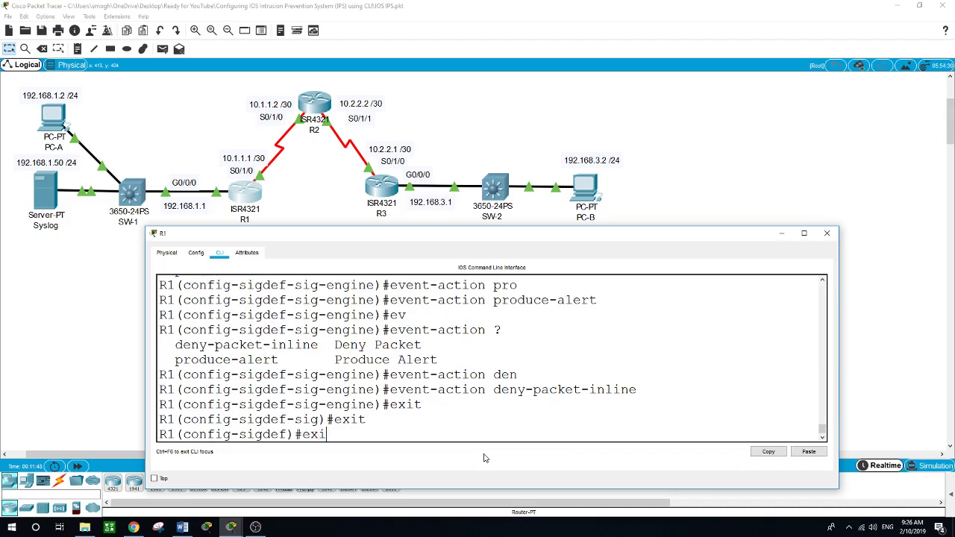
type("t")
key("Return")
key("Return")
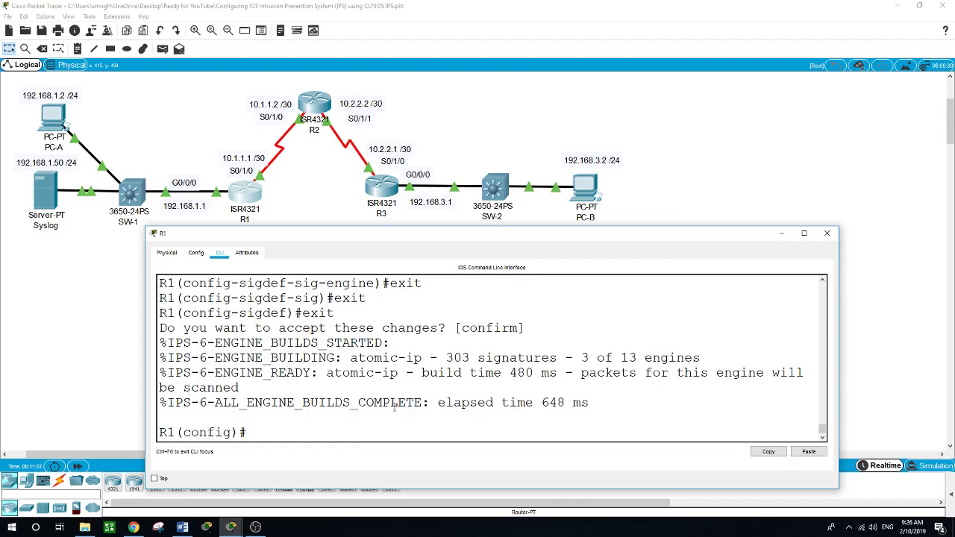
type("exit")
key("Return")
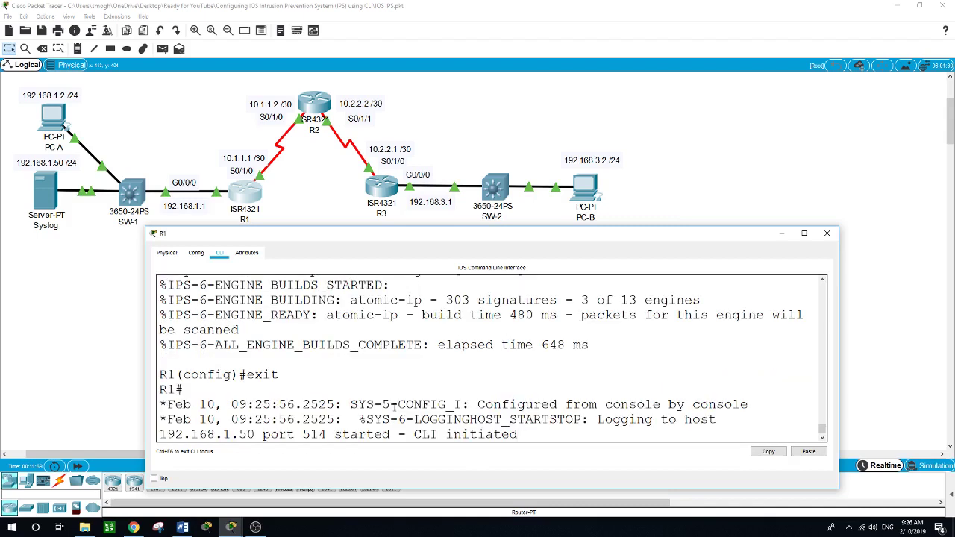
key("Return")
key("Return")
Run 'show ip ips all' on R1 and review the full IPS status output
type("sh")
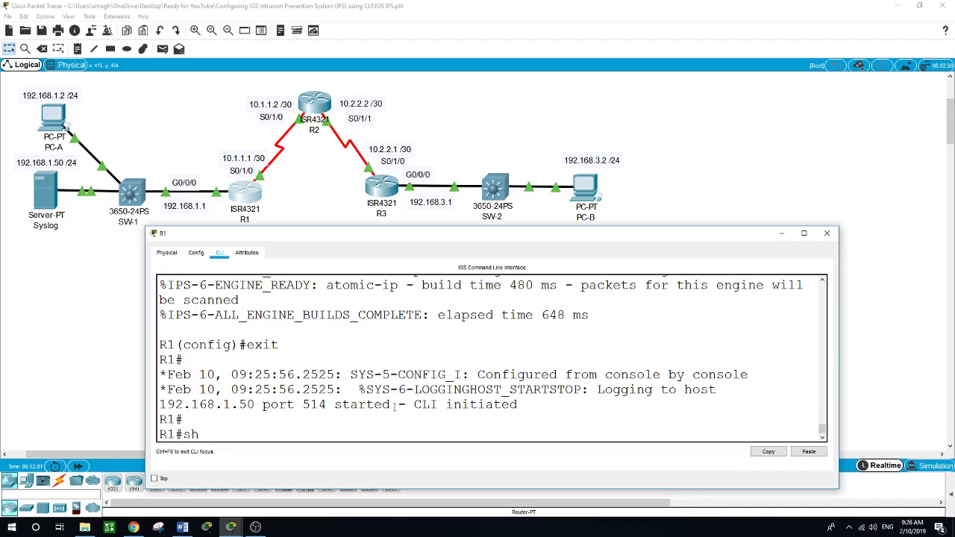
type("ow ip ips all")
key("Return")
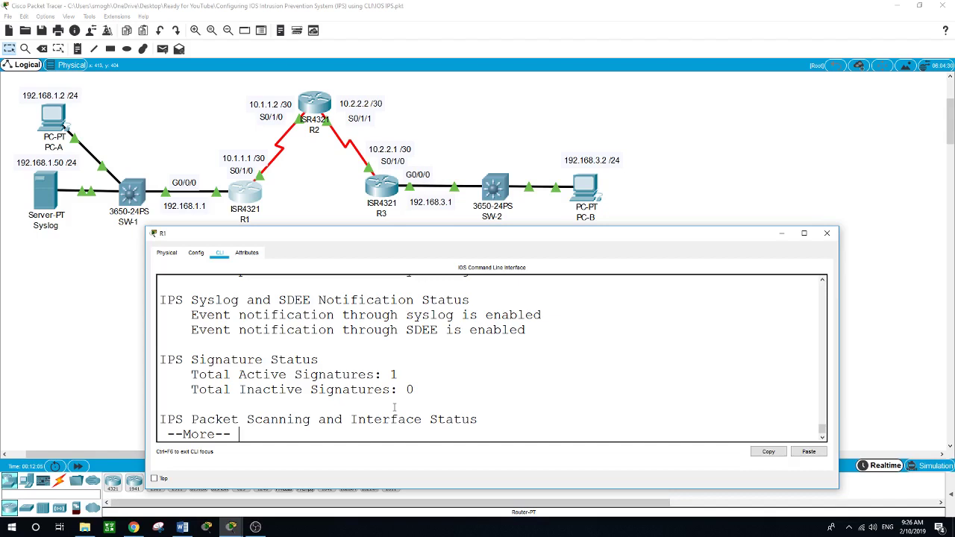
key("space")
scroll(394, 407, "up", 6)
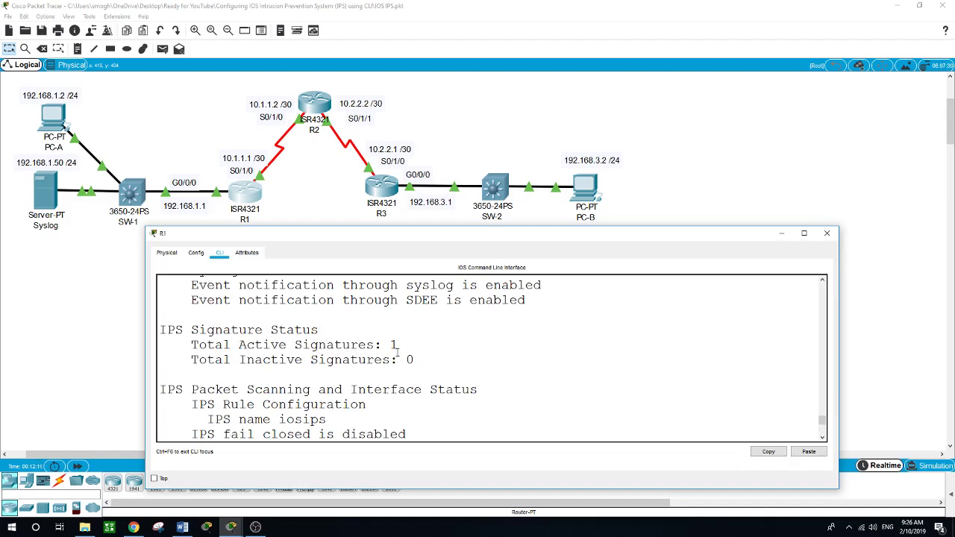
scroll(403, 349, "down", 2)
scroll(400, 349, "down", 4)
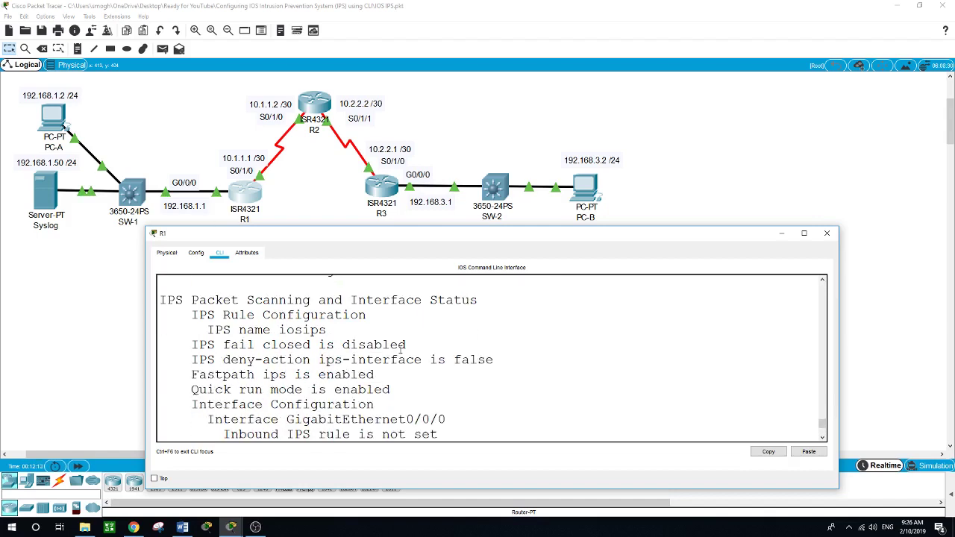
scroll(400, 351, "down", 1)
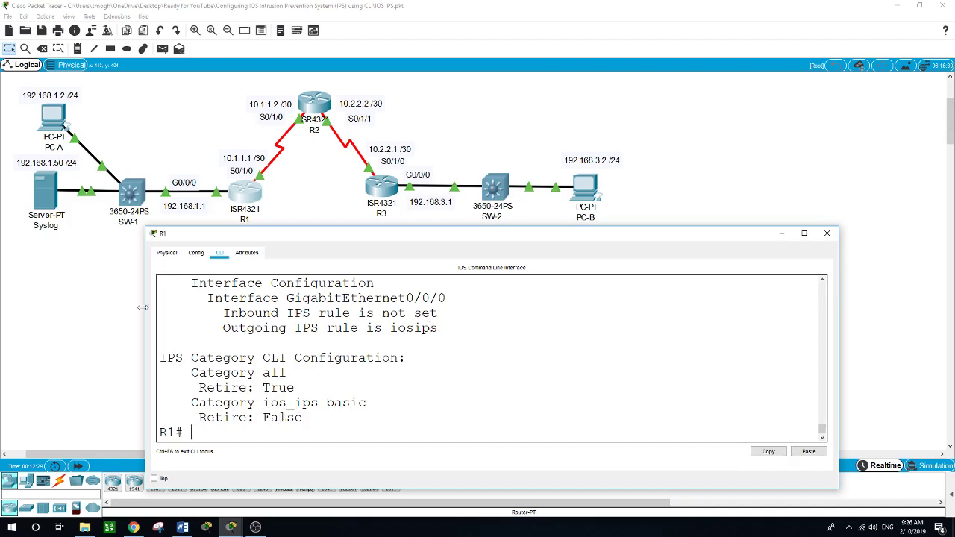
Close R1's window and ping 192.168.3.2 from PC-A, getting 4 of 4 replies
left_click(827, 232)
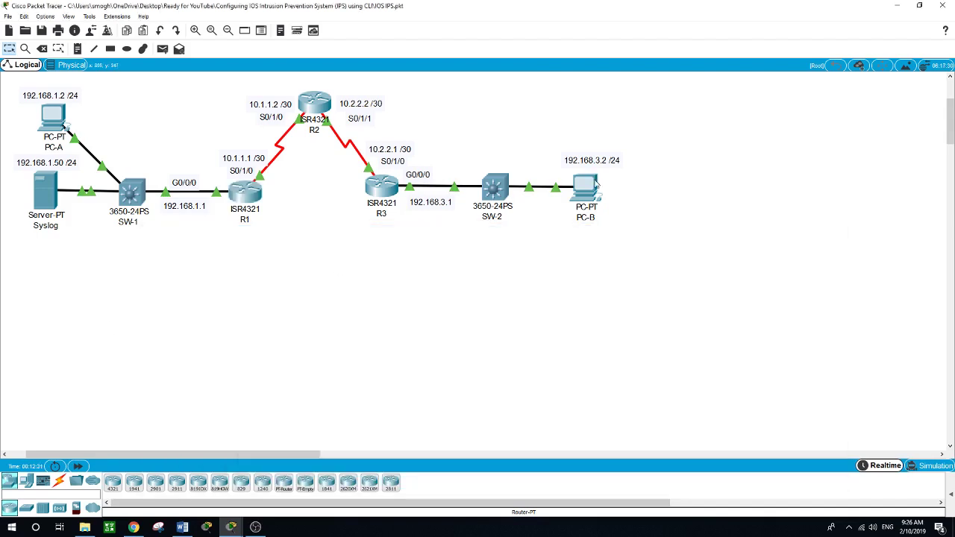
left_click(53, 121)
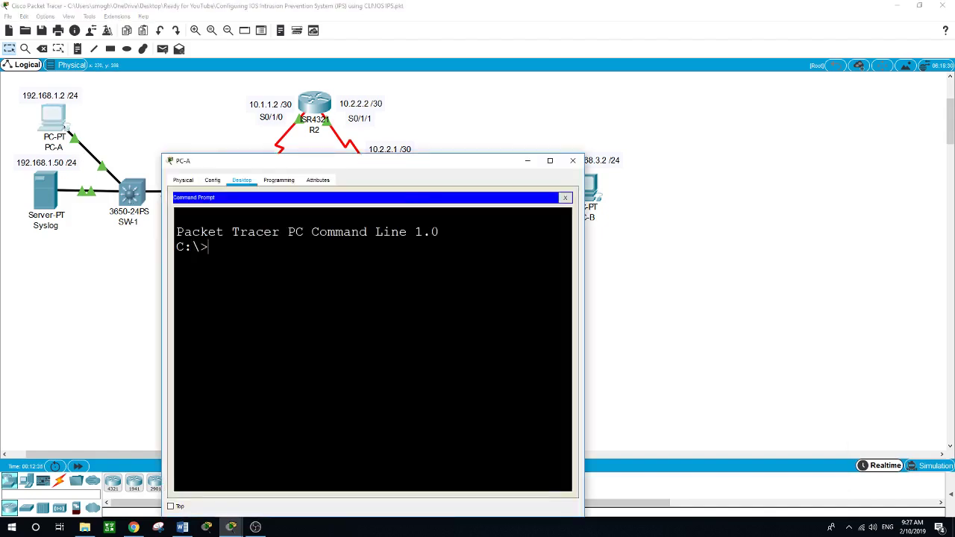
type("ping")
left_click_drag(475, 166, 420, 135)
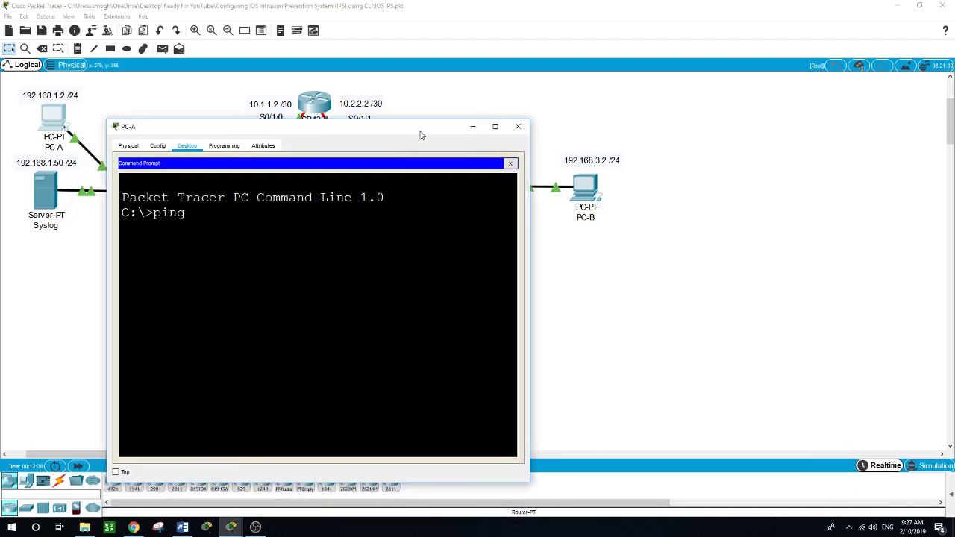
type("192.168.3.2")
key("Return")
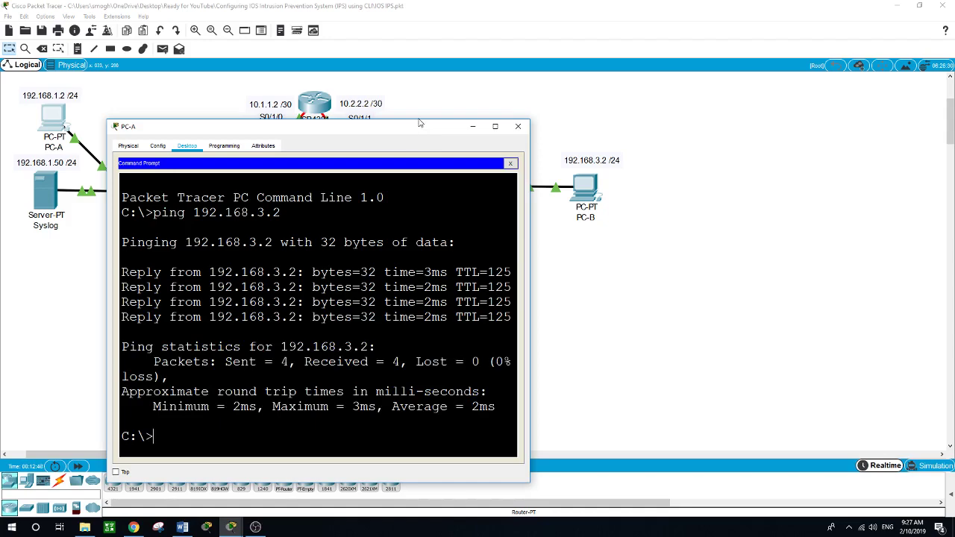
From PC-B's command prompt, ping 192.168.1.2 and confirm all four requests time out
left_click(596, 298)
left_click(589, 191)
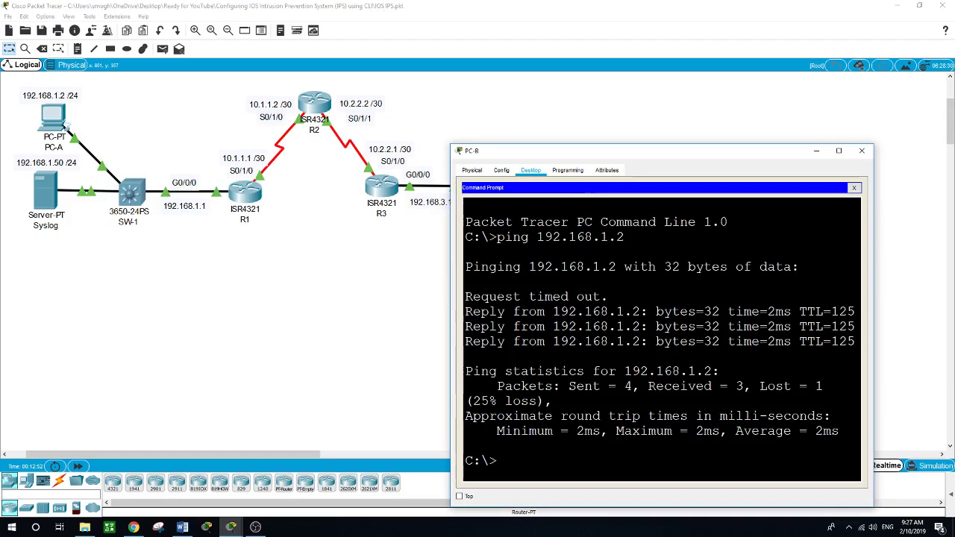
type("ping")
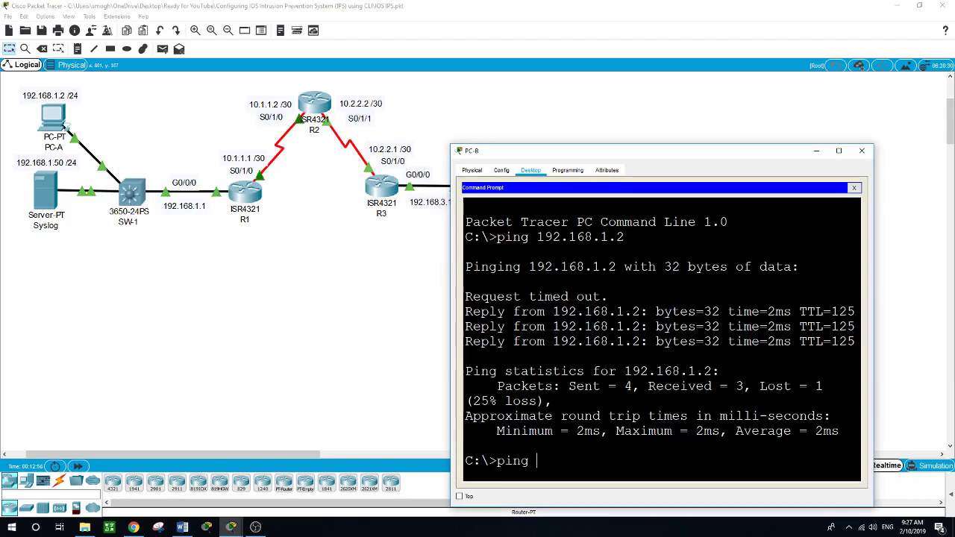
type(" 192")
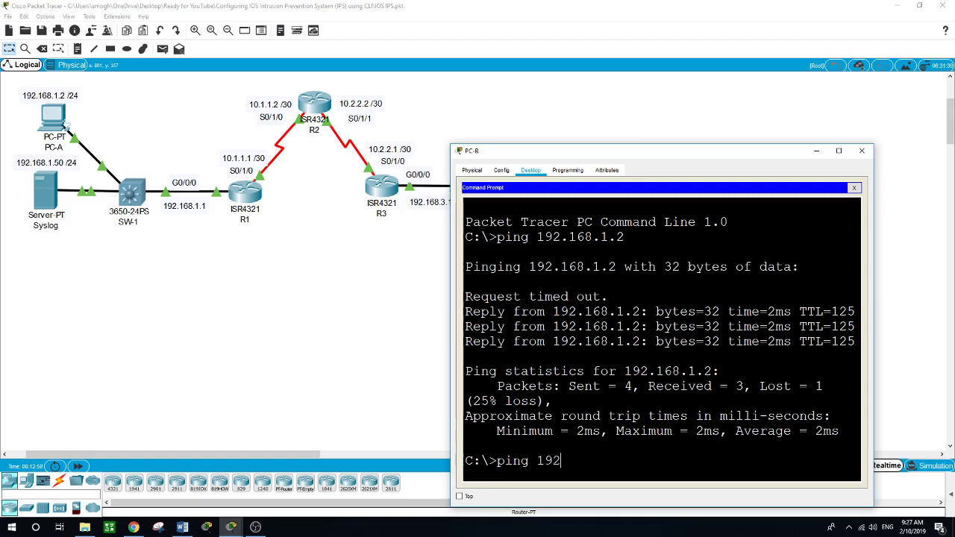
type(".168.1.2")
key("Return")
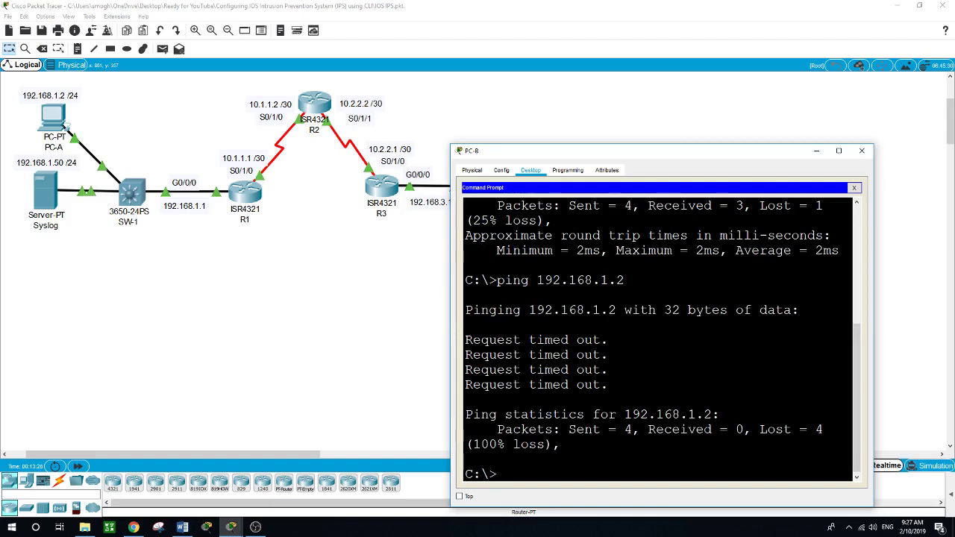
left_click(227, 335)
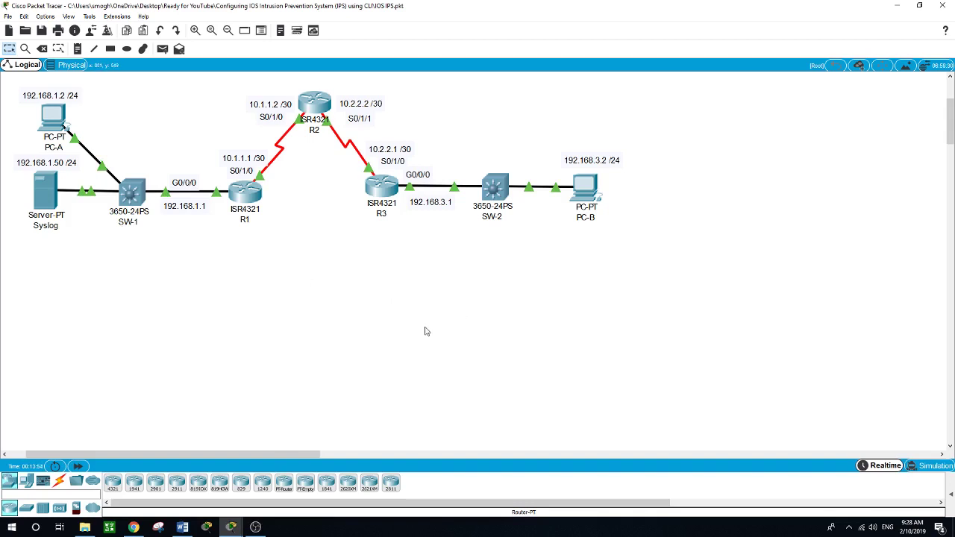
Repeat the ping from PC-A to 192.168.3.2
left_click(55, 116)
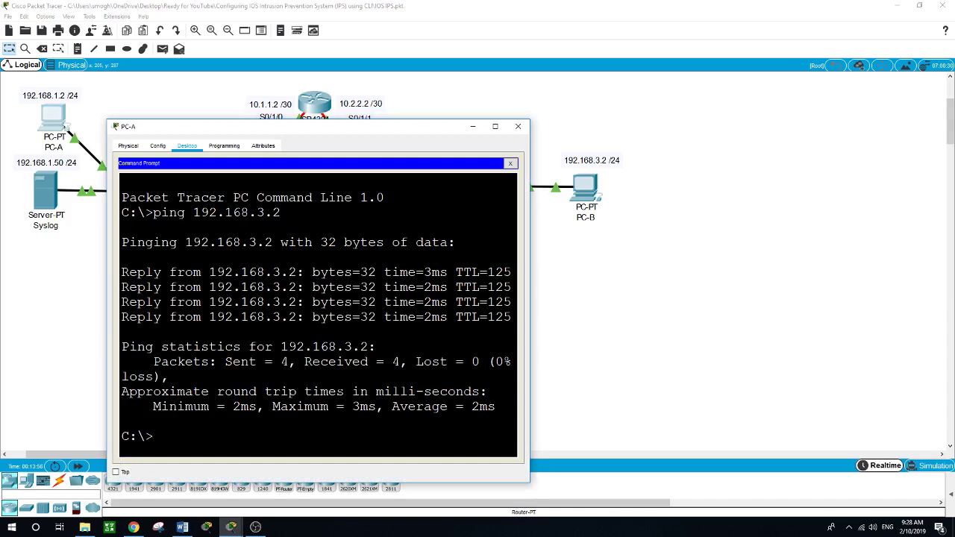
key("Up")
key("Return")
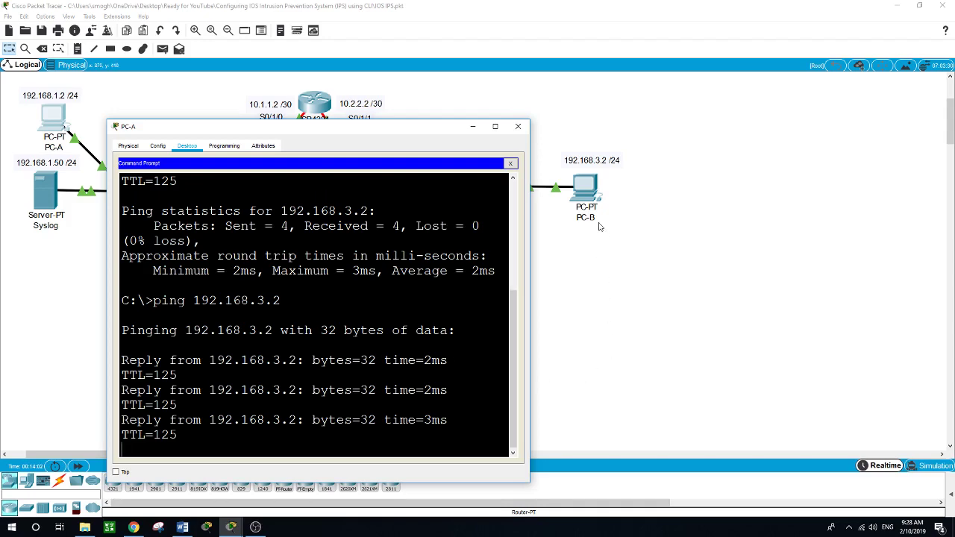
Repeat the ping from PC-B to 192.168.1.2, see it time out, and switch to OBS Studio
left_click(597, 197)
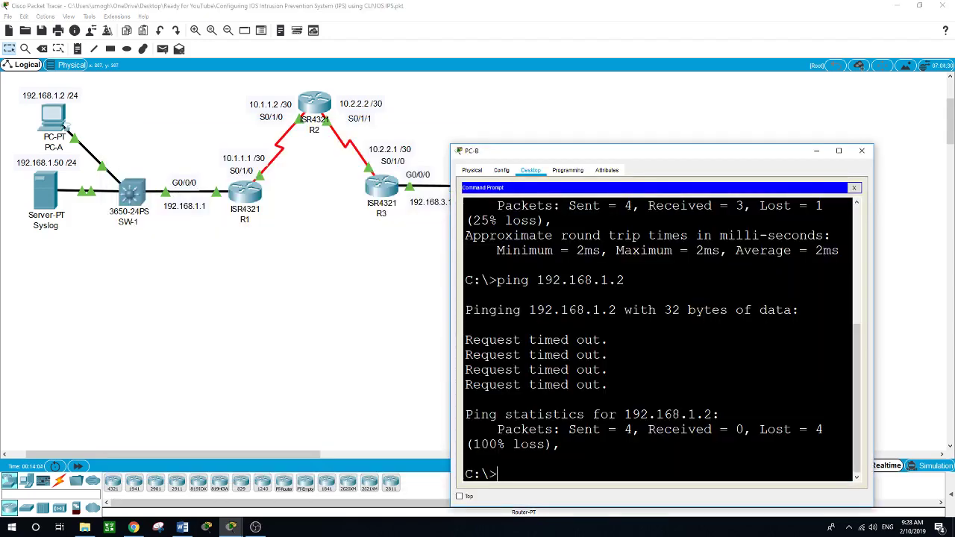
key("Up")
key("Return")
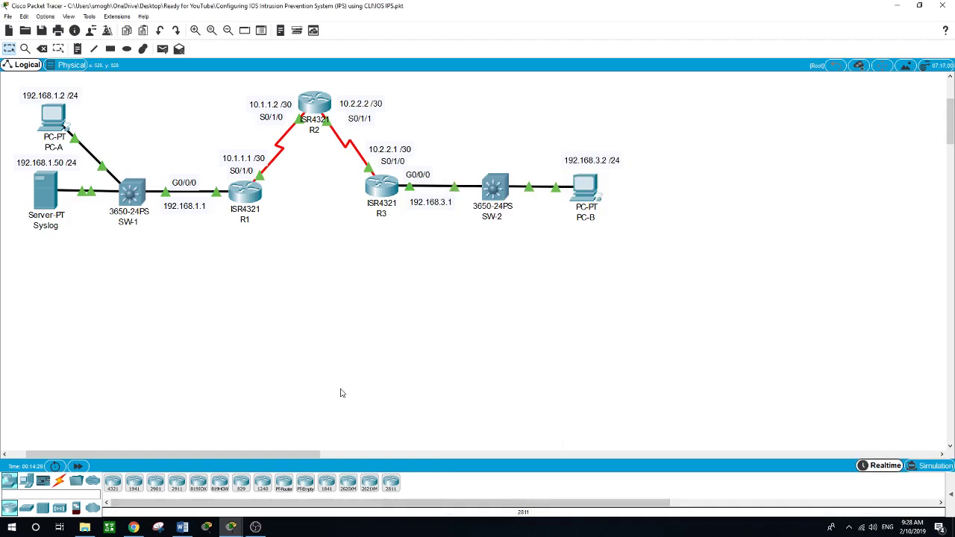
left_click(255, 526)
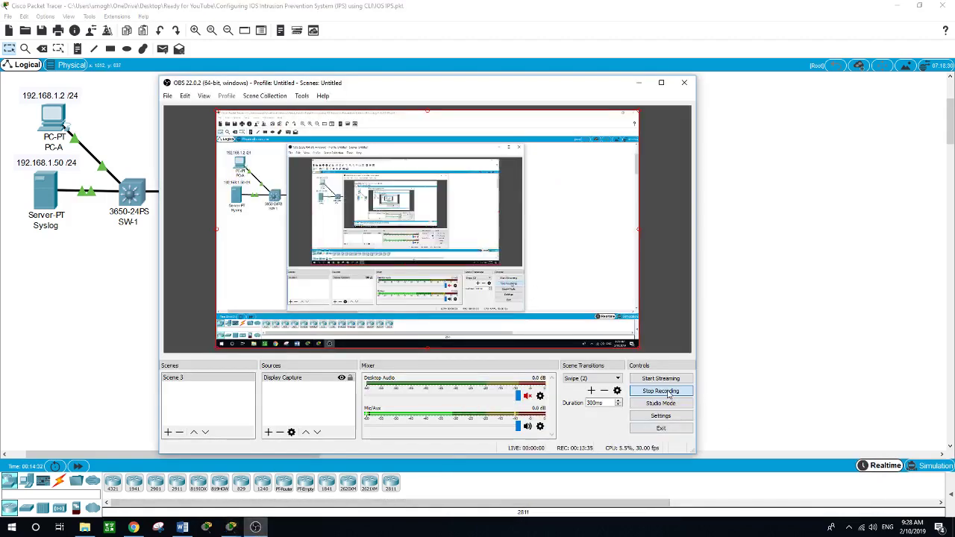